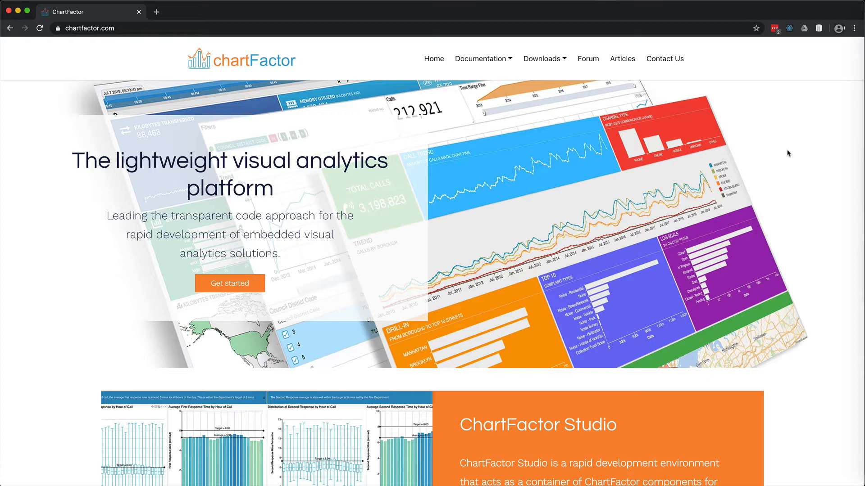
Open ChartFactor Studio from the ChartFactor website and create a new application.
scroll(758, 245, down, 6)
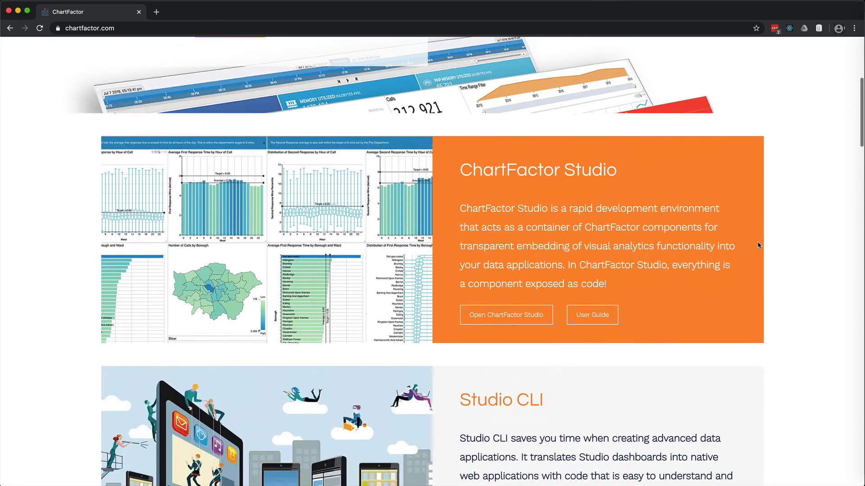
click(517, 315)
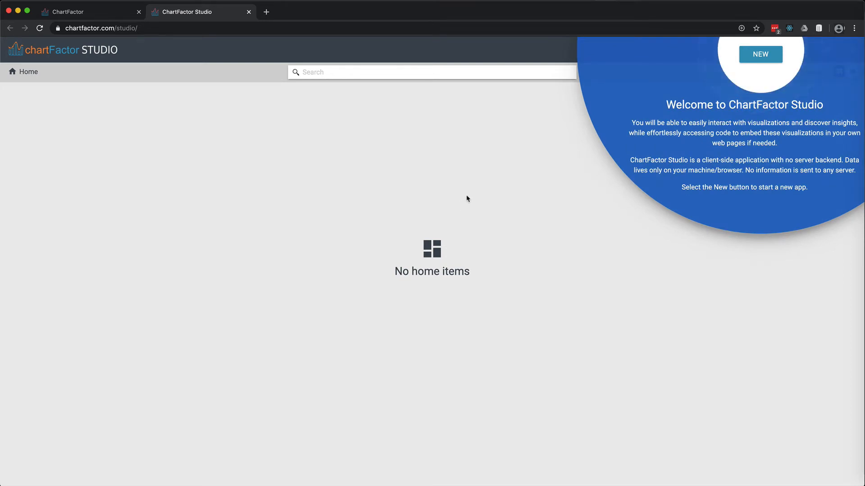
click(769, 57)
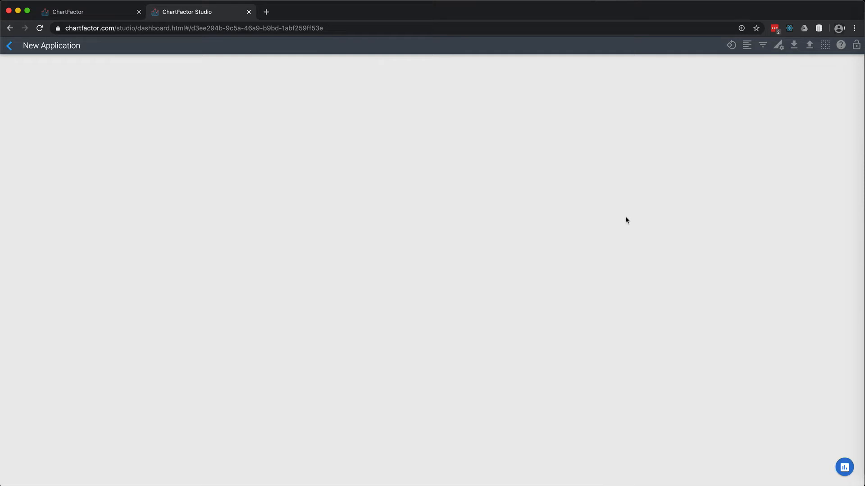
click(846, 469)
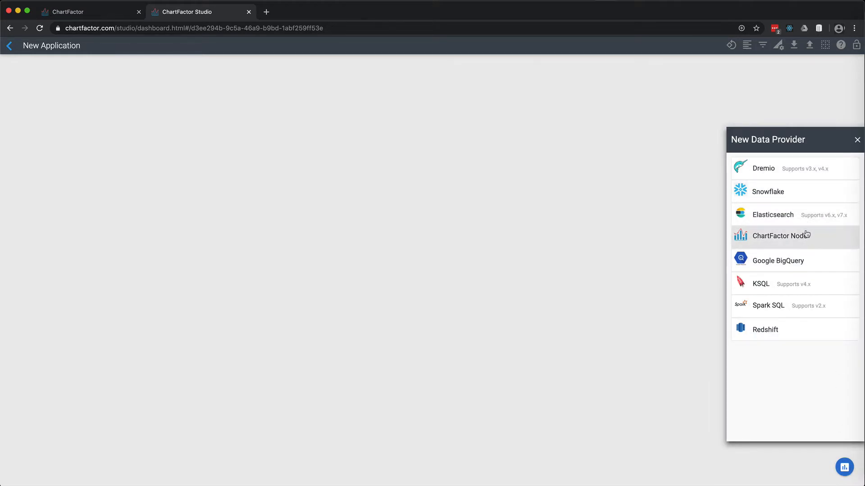
click(776, 219)
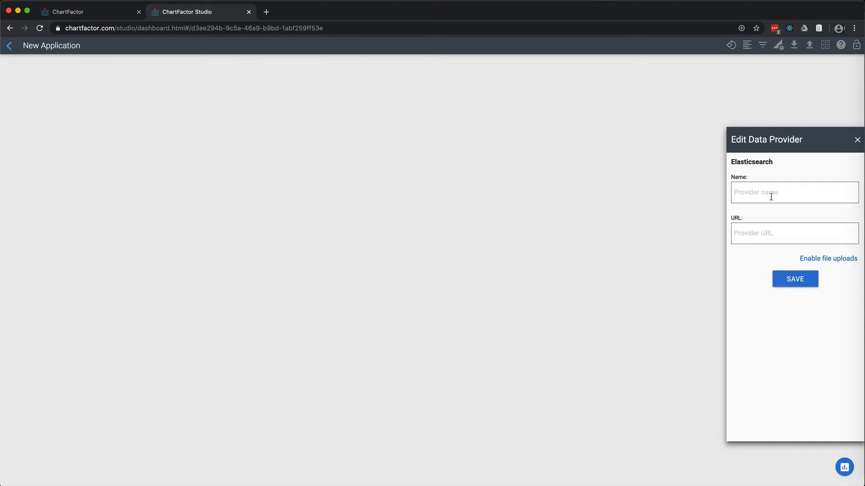
click(771, 194)
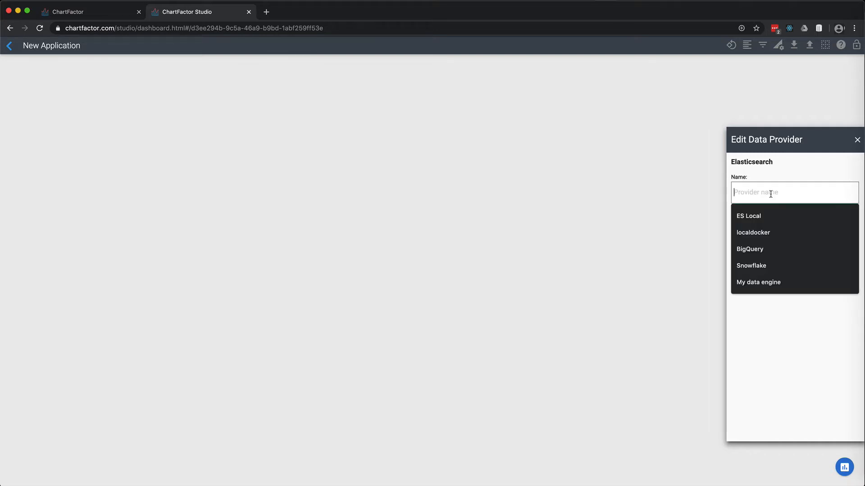
text(My data)
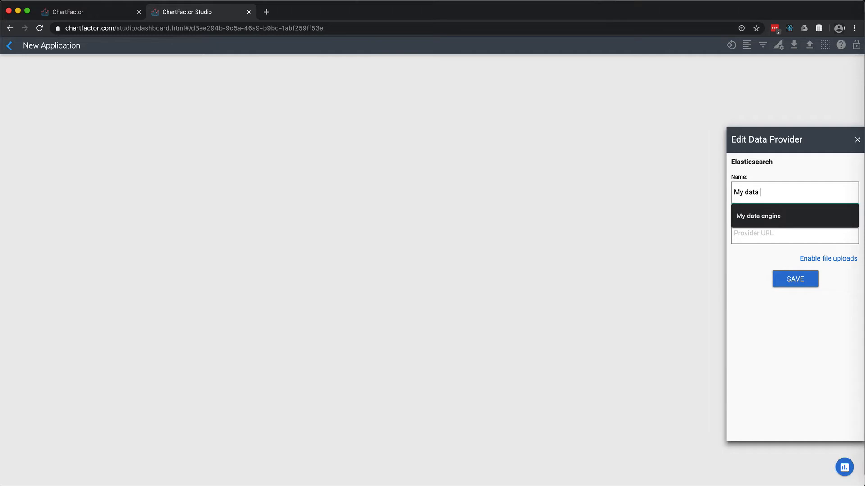
click(763, 216)
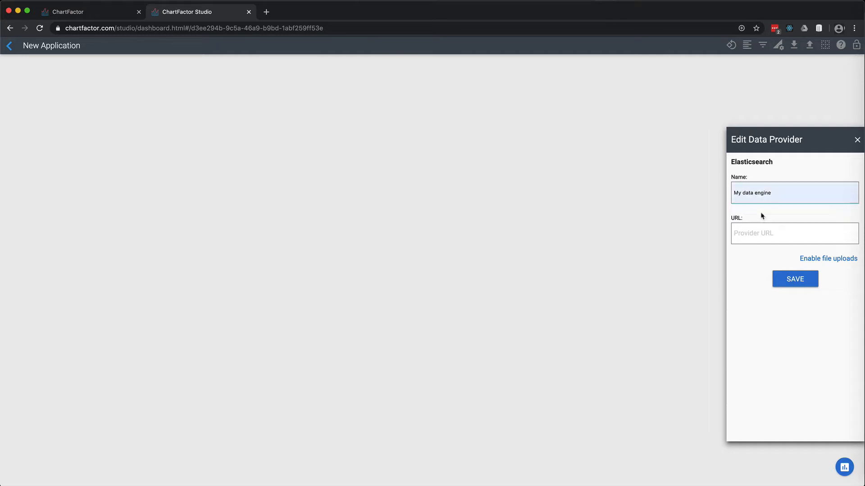
click(757, 234)
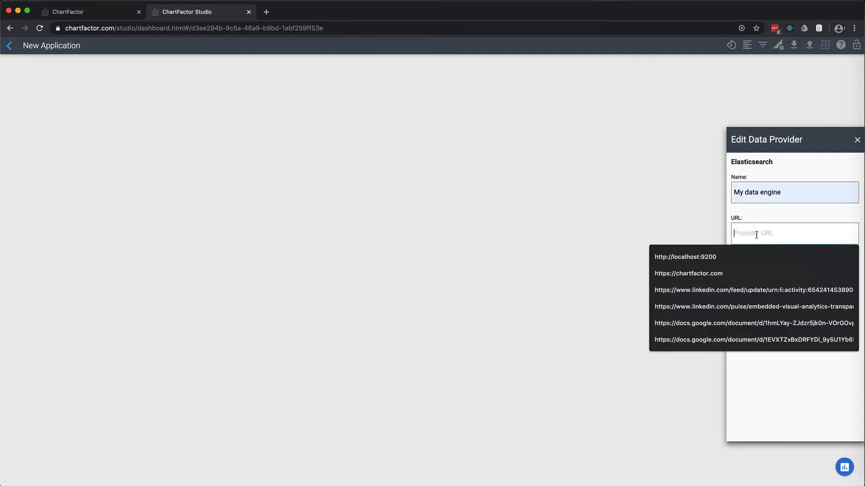
click(726, 257)
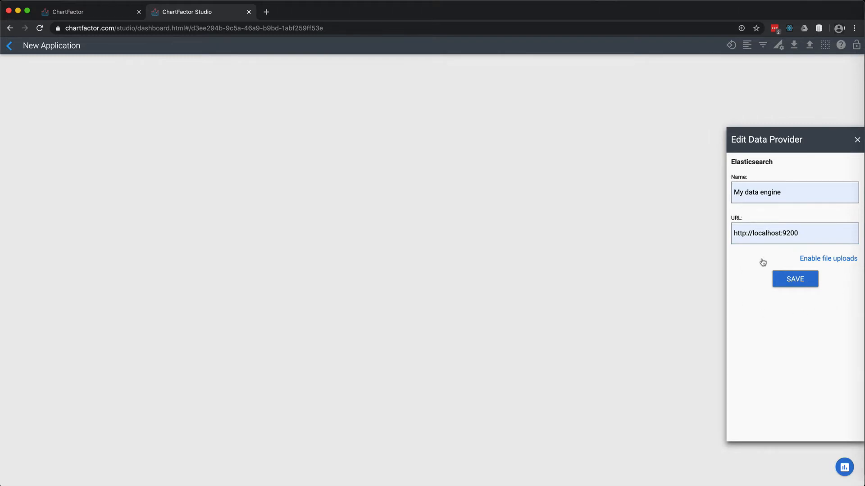
click(825, 260)
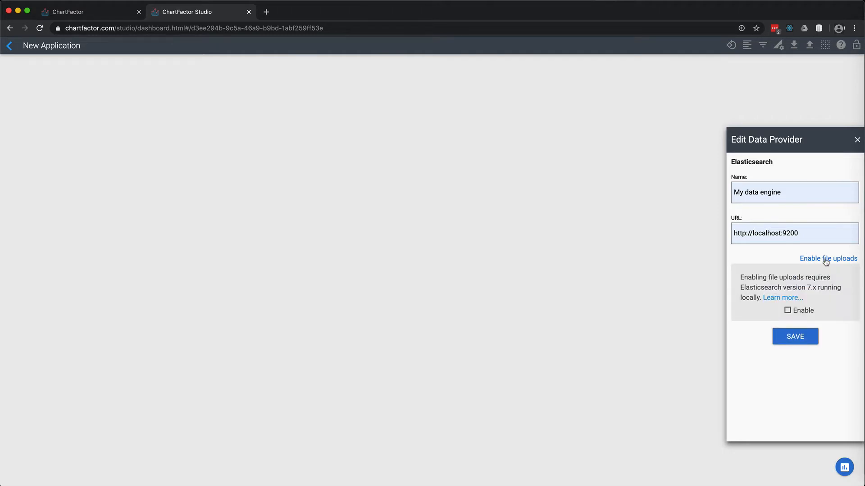
click(787, 312)
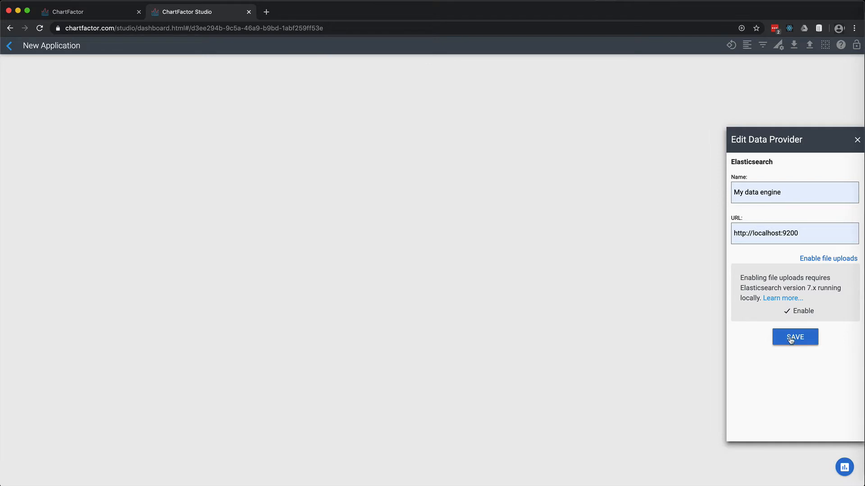
click(793, 338)
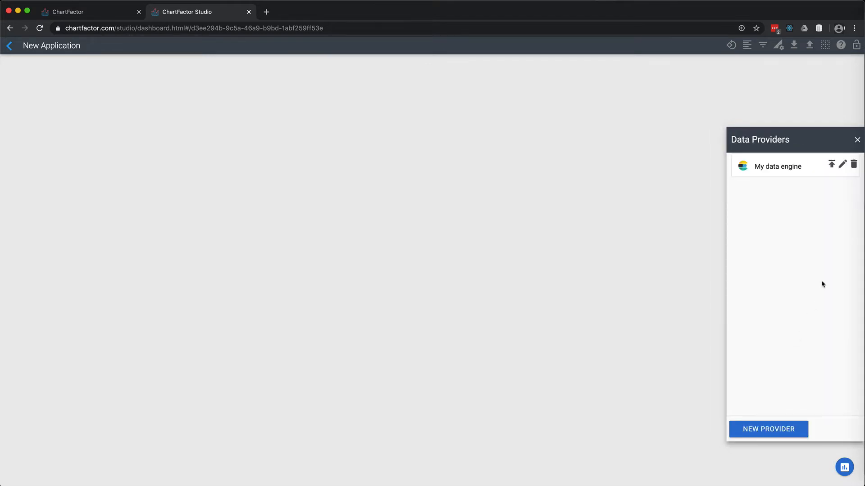
Upload london_fire_brigade.csv from the ChartFactor Studio Introduction folder to the My data engine provider for analysis.
click(832, 164)
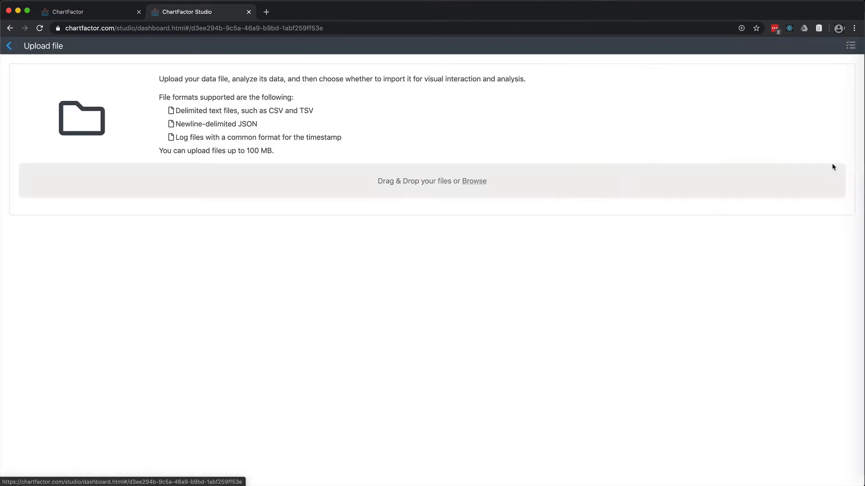
click(863, 17)
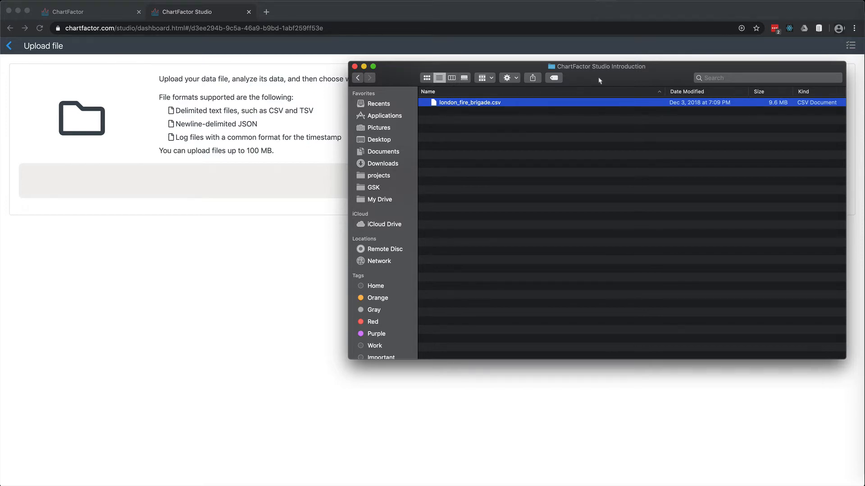
drag(599, 80, 576, 189)
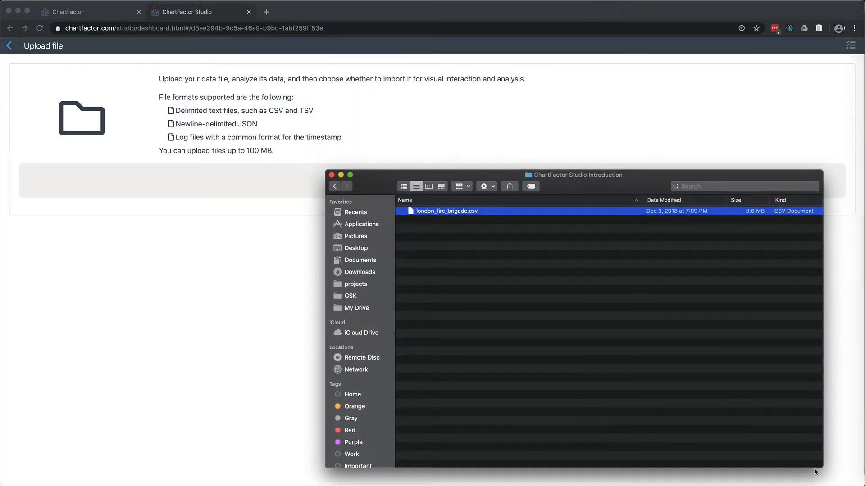
drag(816, 467, 592, 365)
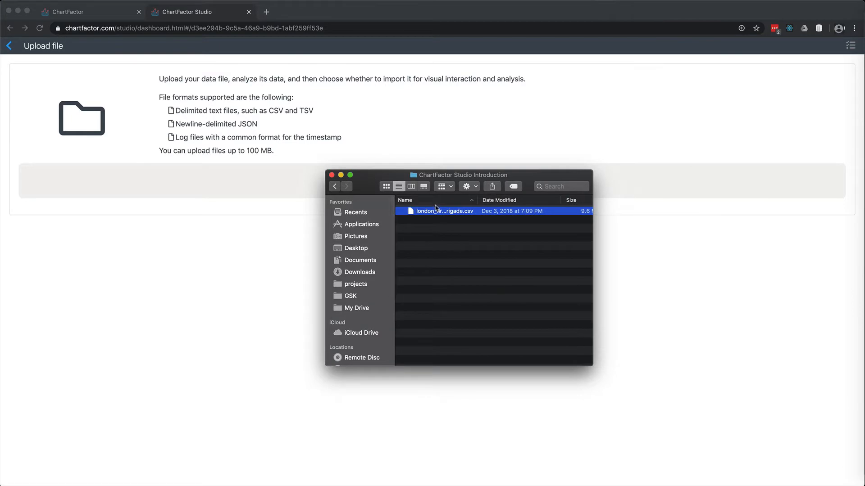
drag(436, 212, 297, 180)
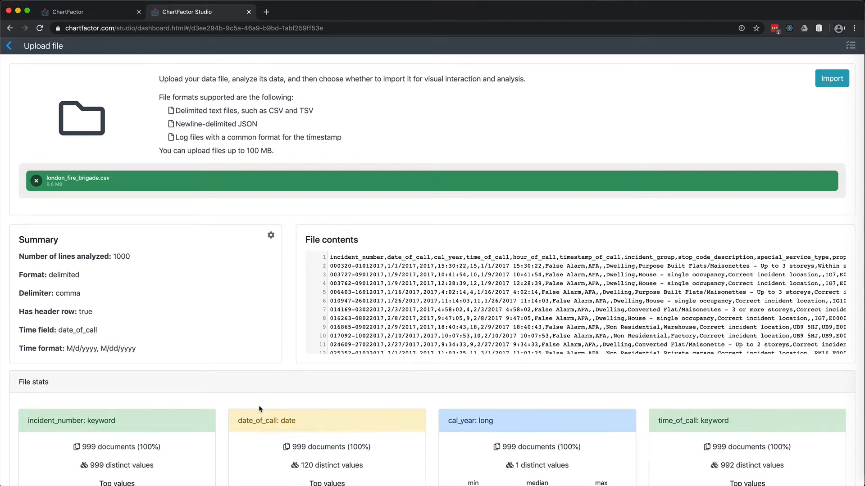
Review the file's statistics and override settings, and import its data into an index named london_fire_brigade_calls_test.
scroll(260, 409, down, 6)
scroll(259, 409, up, 6)
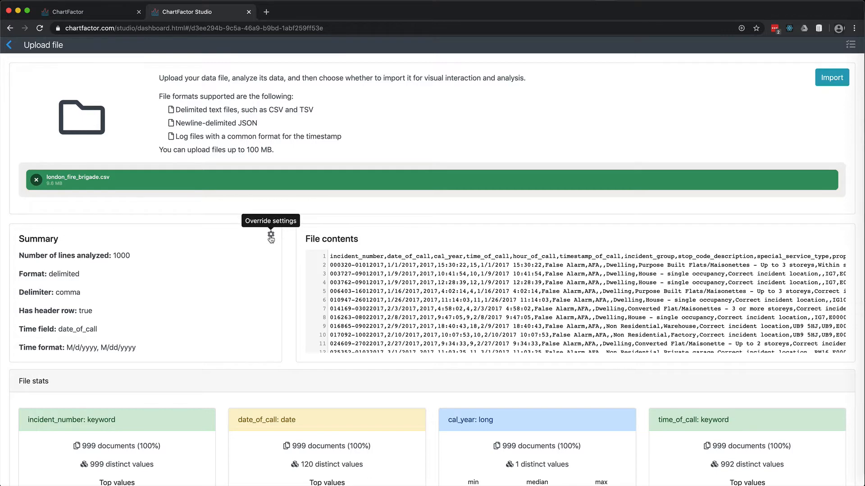
click(270, 235)
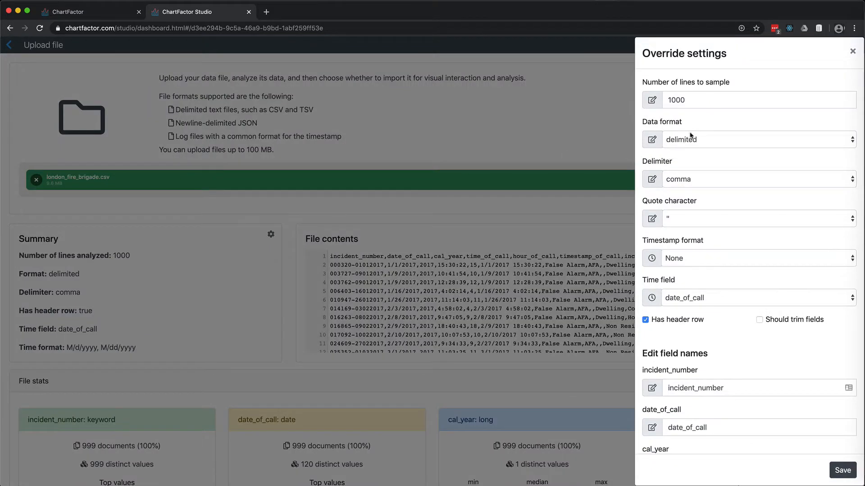
click(854, 53)
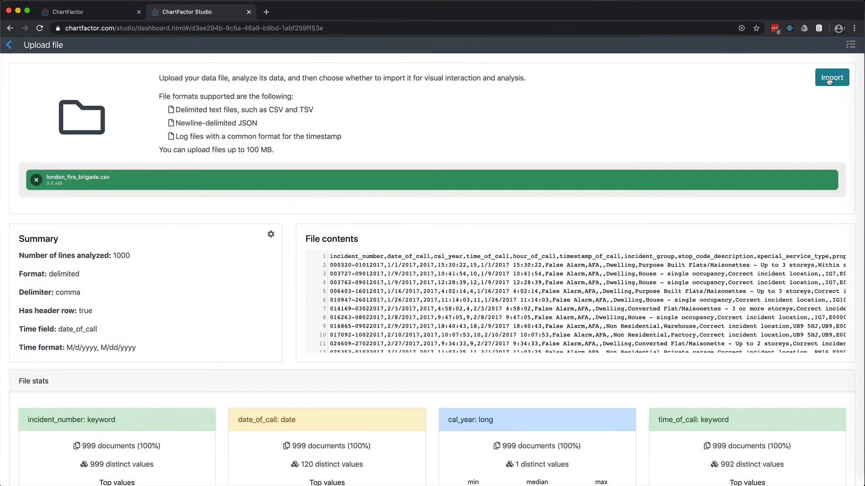
click(831, 78)
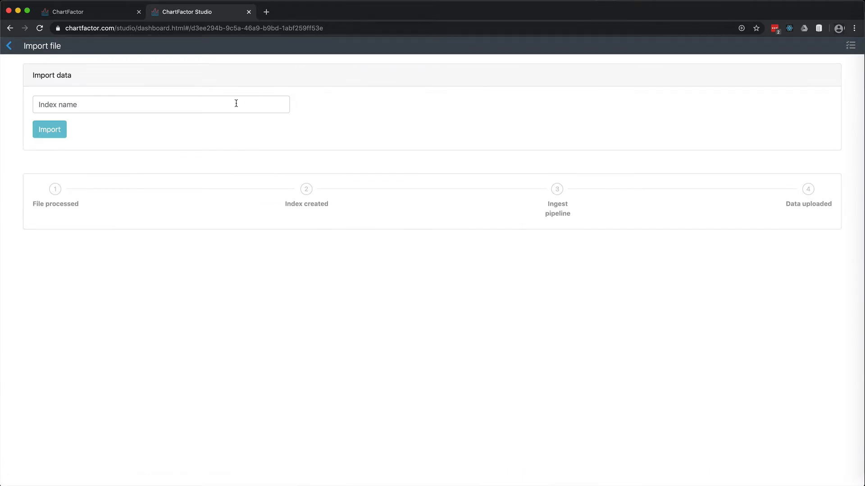
text(l)
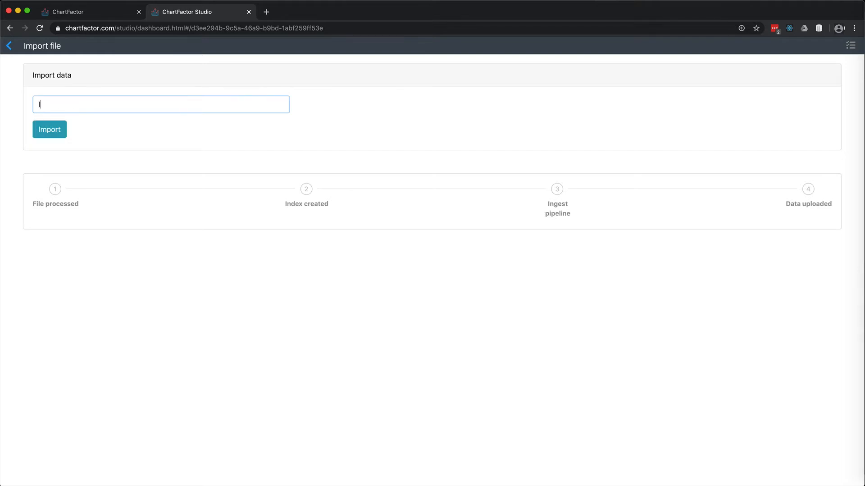
text(ondon_fire_brigade_calls_test)
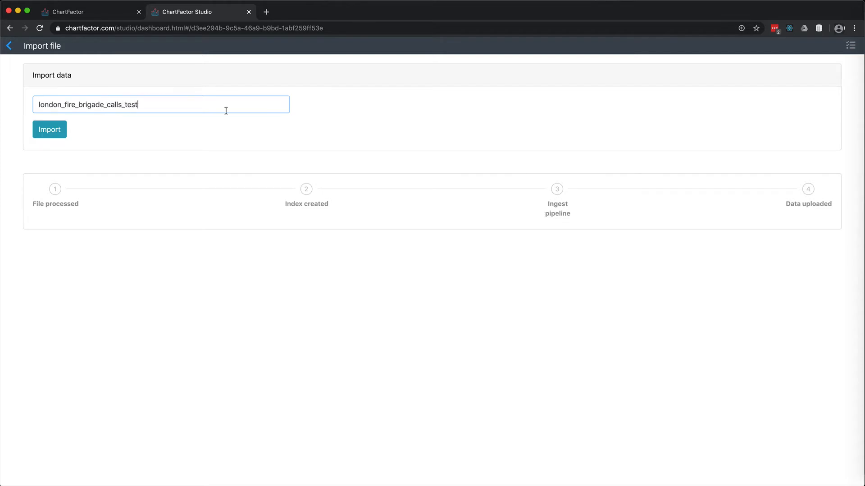
click(60, 130)
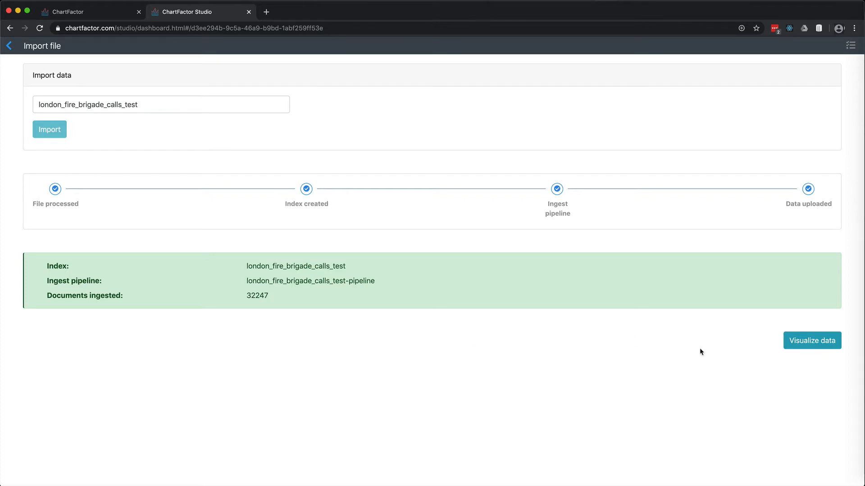
Add the london_fire_brigade_calls_test source from My data engine to the application as a raw data table and save the widget.
click(813, 344)
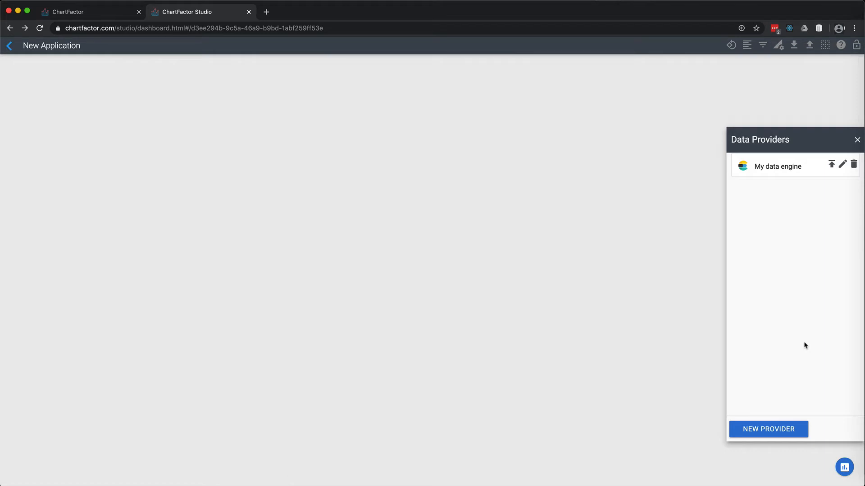
click(773, 168)
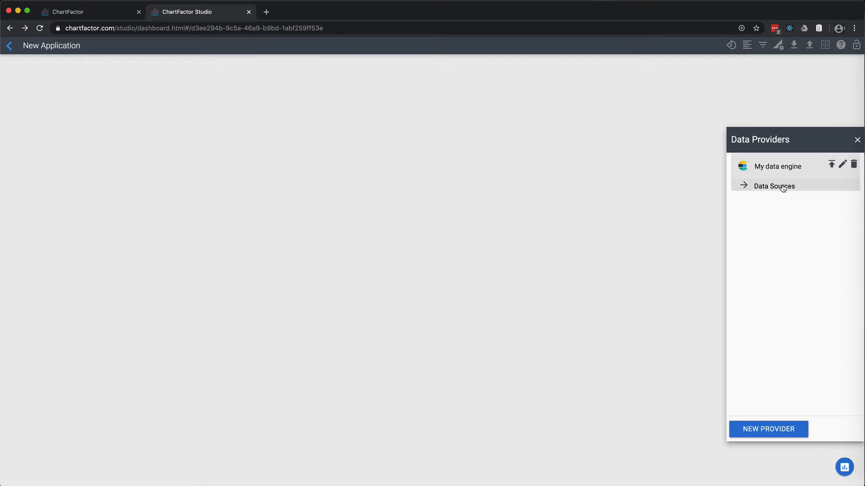
click(783, 188)
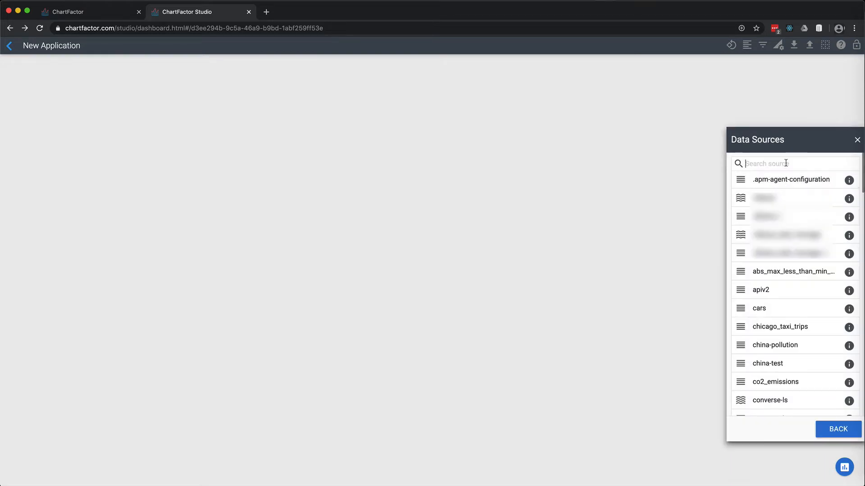
text(london)
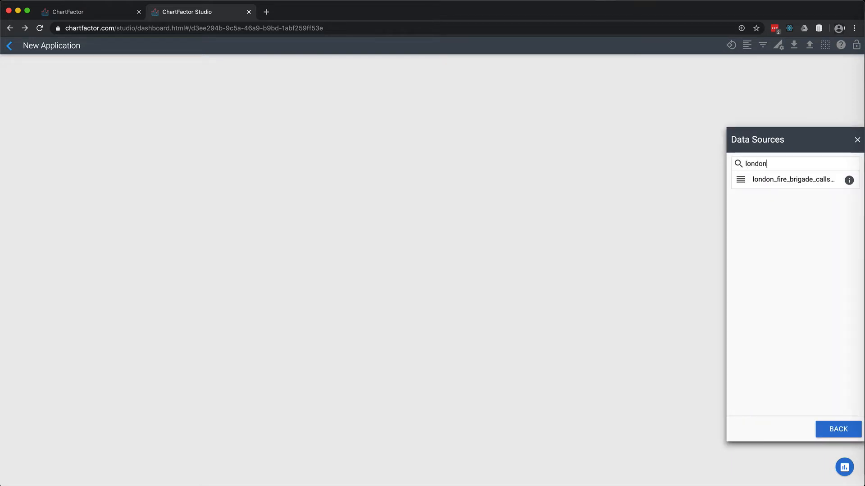
click(805, 185)
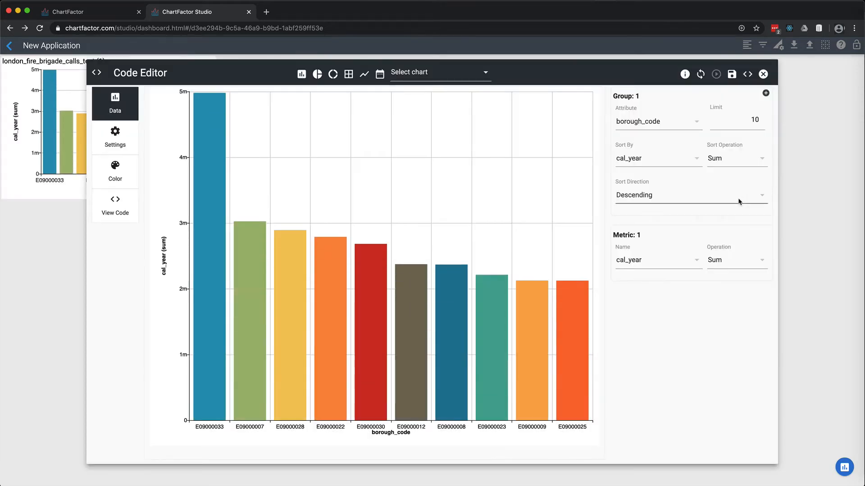
click(351, 76)
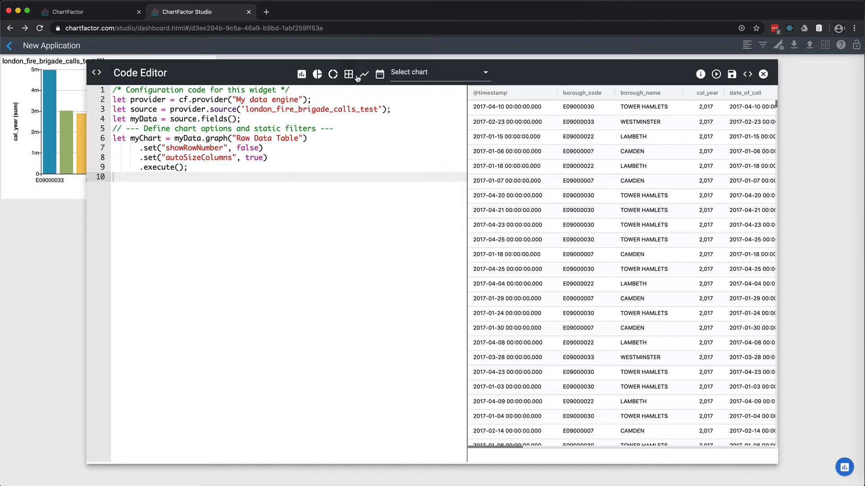
click(732, 74)
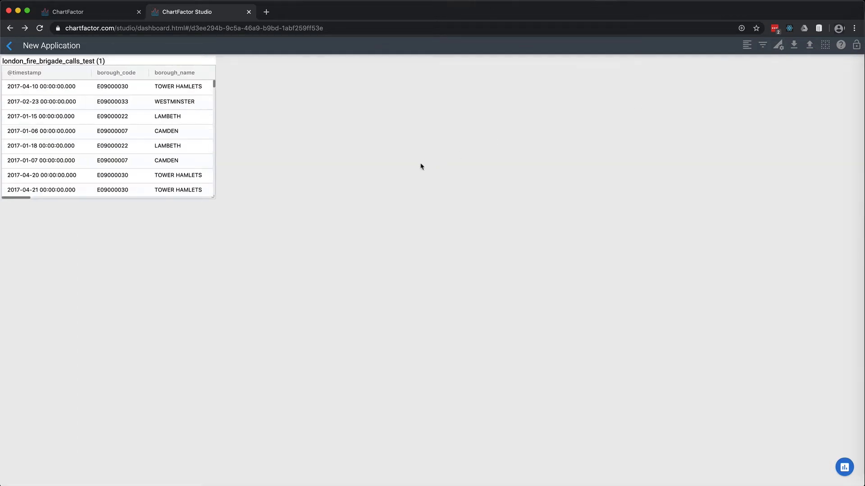
Rename the raw data table widget as "Call records".
click(100, 60)
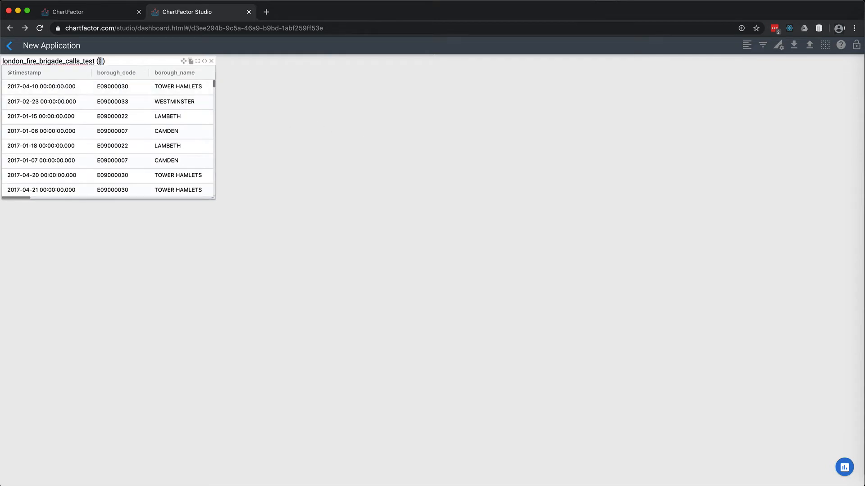
triple_click(100, 61)
text(Call r)
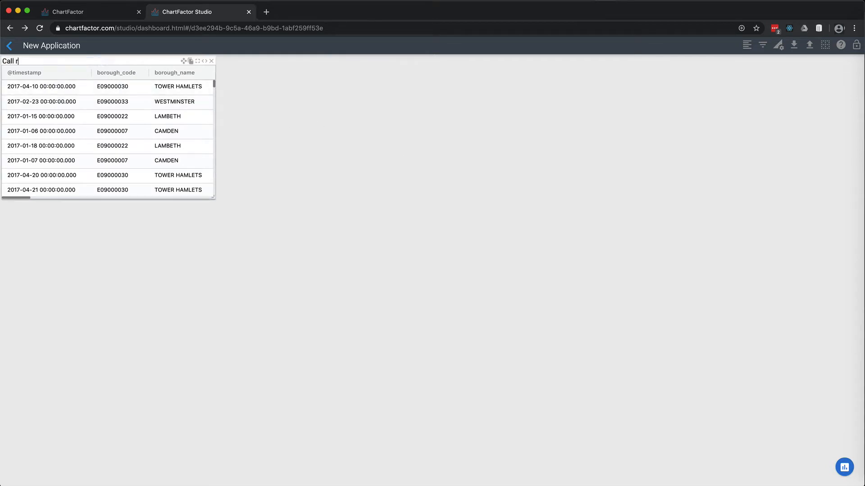
text(ecords)
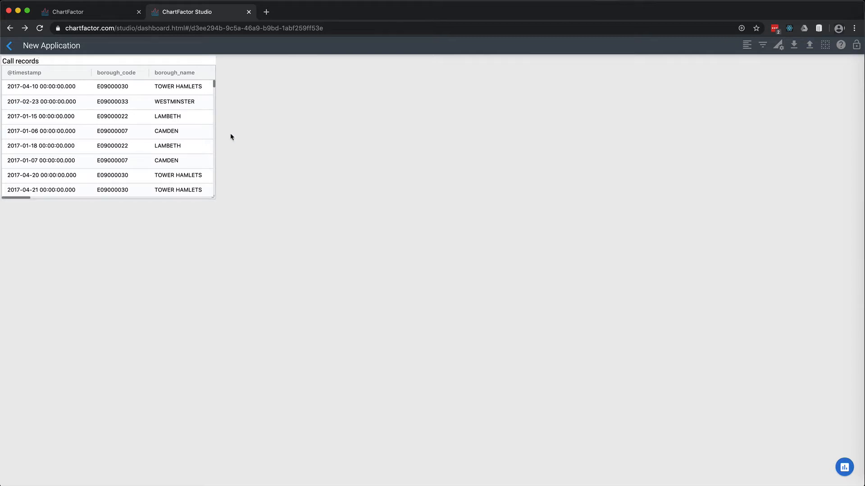
Widen the Call records table and convert a duplicate of it into a trend chart.
drag(212, 197, 587, 230)
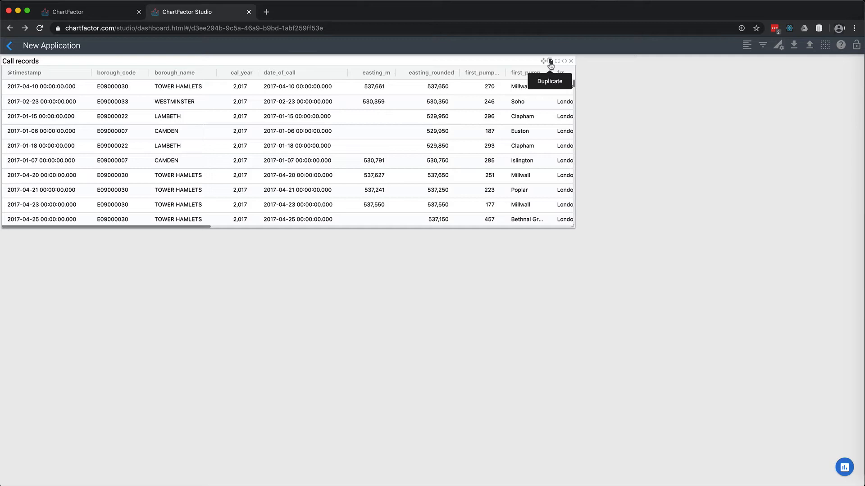
click(550, 61)
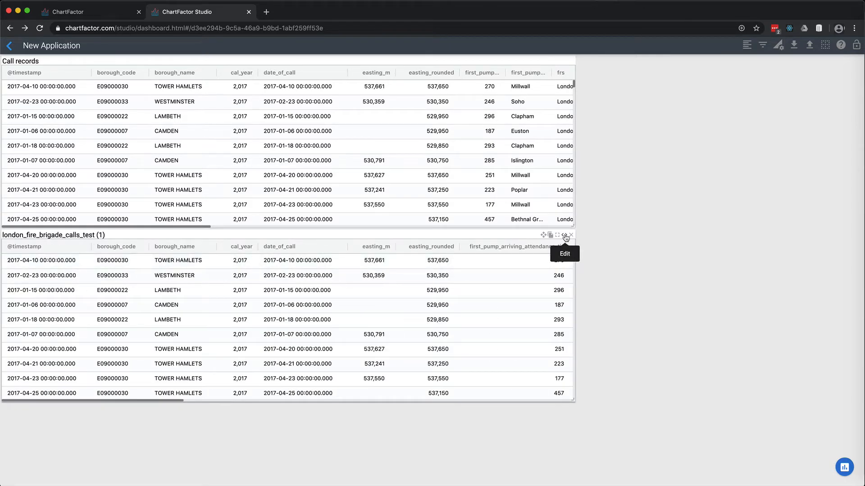
click(564, 236)
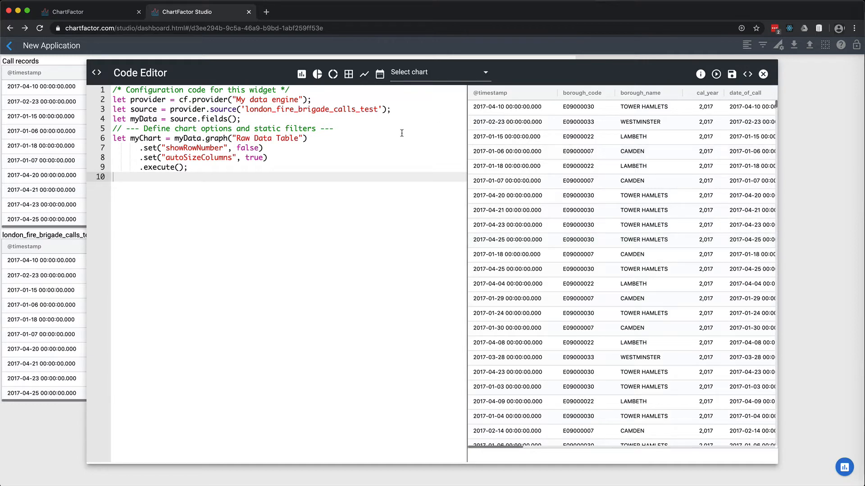
click(364, 74)
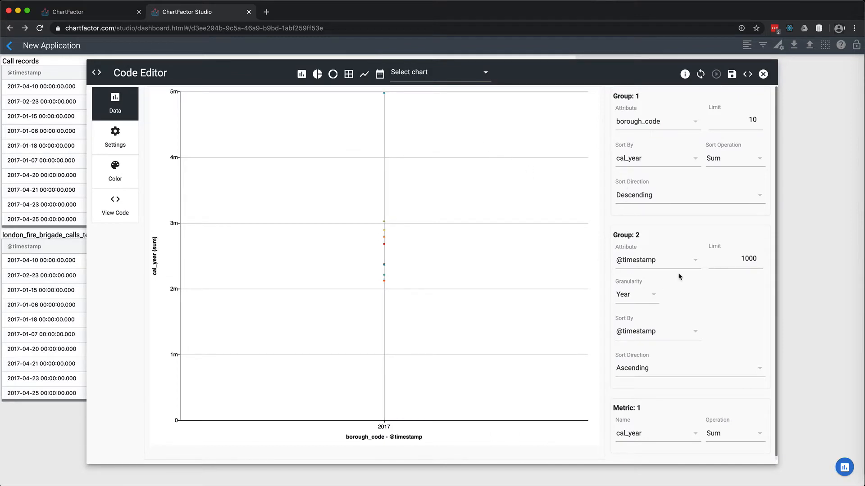
Set the trend chart's second group to date_of_call with Day granularity and its metric to Count.
click(662, 261)
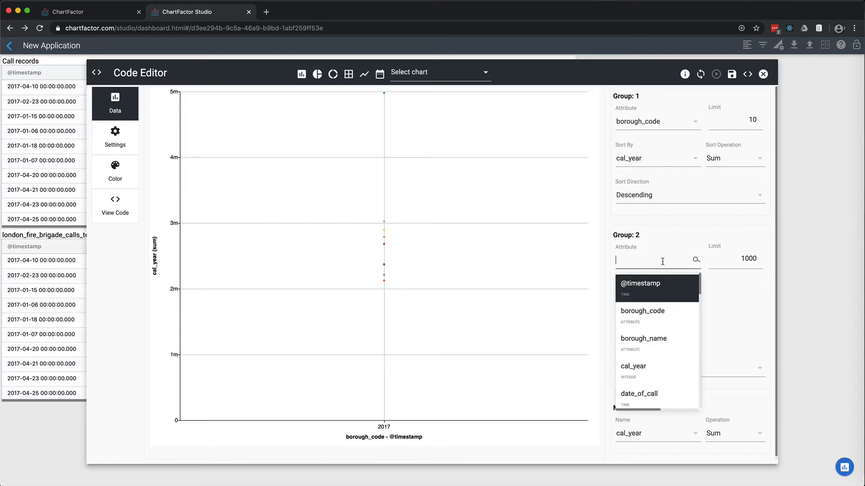
text(data)
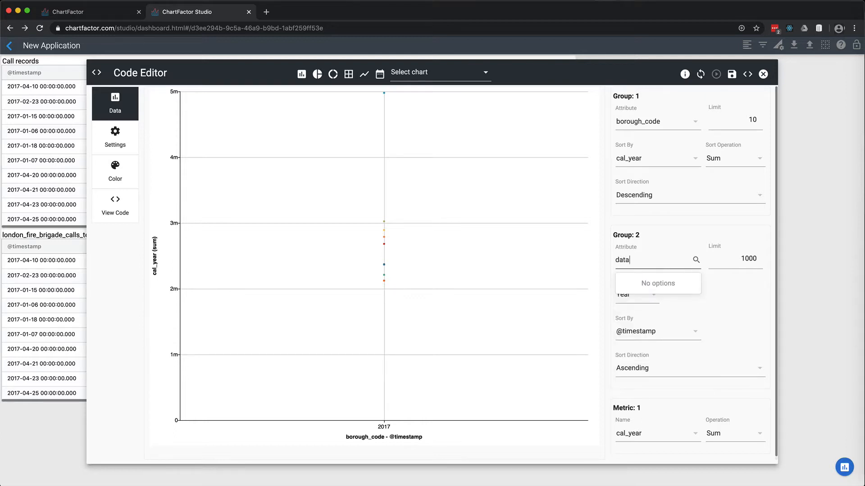
key(BackSpace)
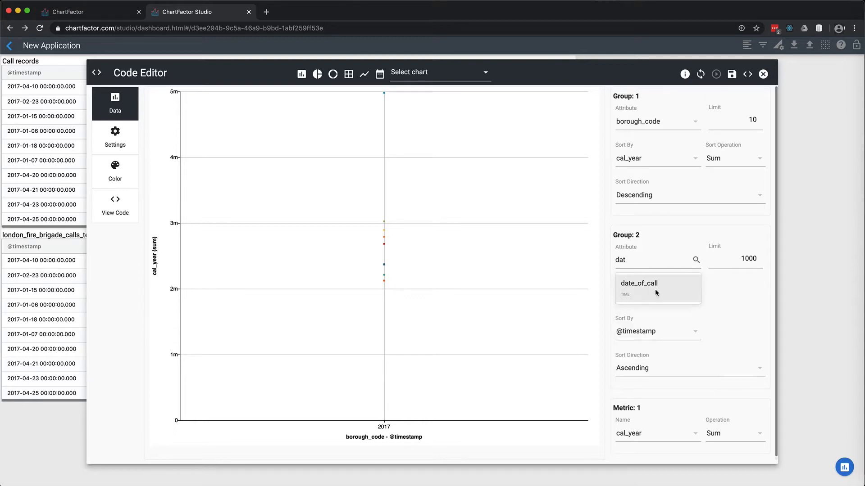
click(654, 291)
click(643, 298)
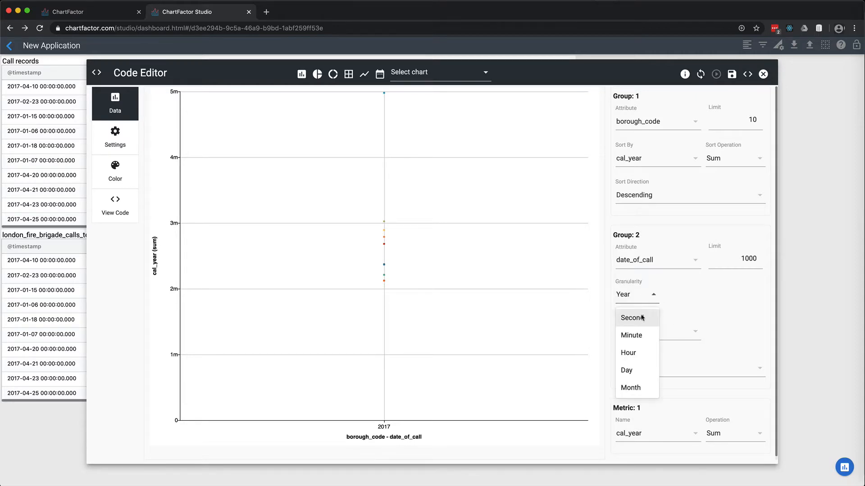
click(636, 368)
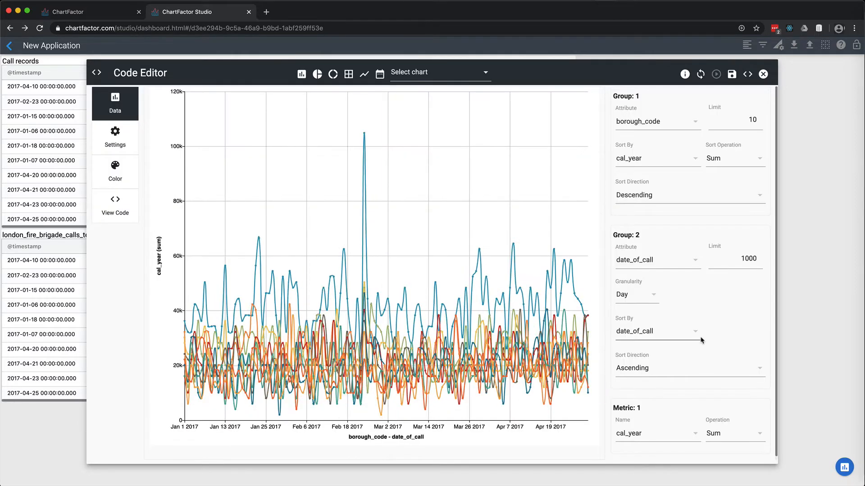
click(645, 432)
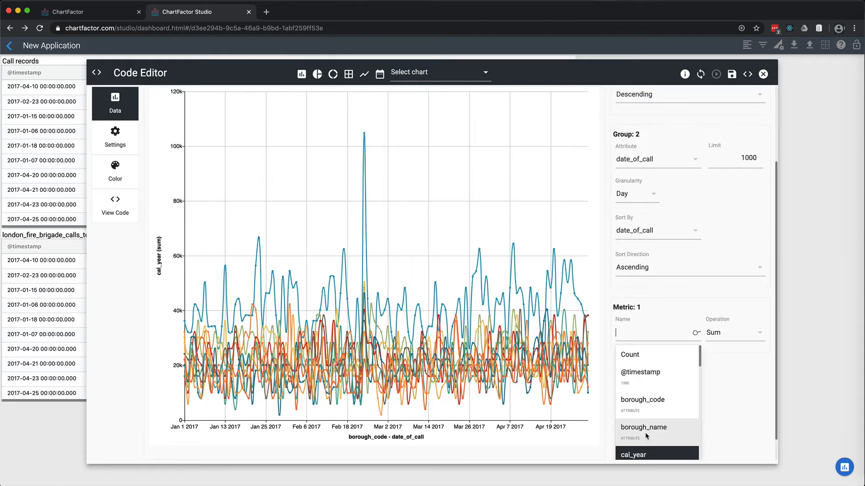
click(650, 360)
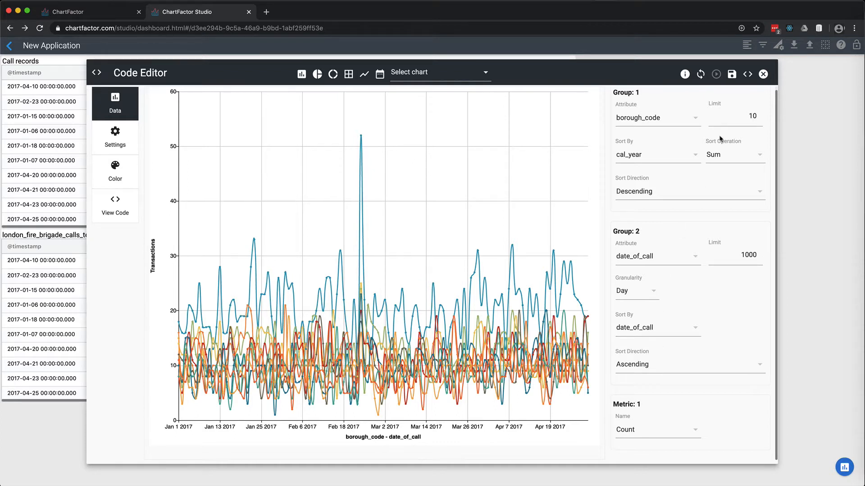
Remove the borough_code group1 definition and its groupby reference from the trend chart's code, then run and save the widget.
click(746, 75)
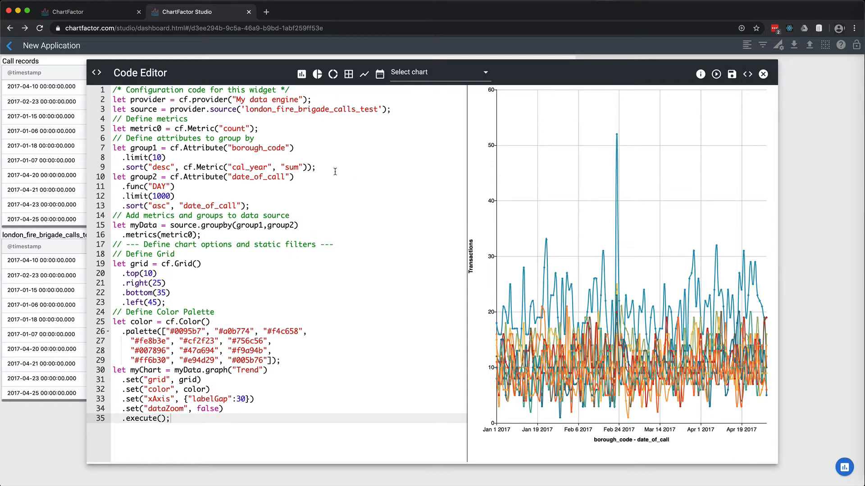
drag(316, 167, 103, 152)
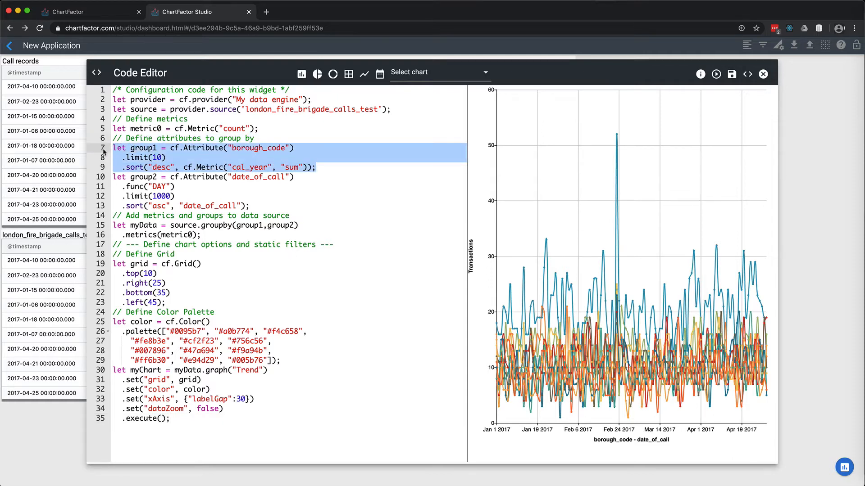
key(BackSpace)
key(BackSpace)
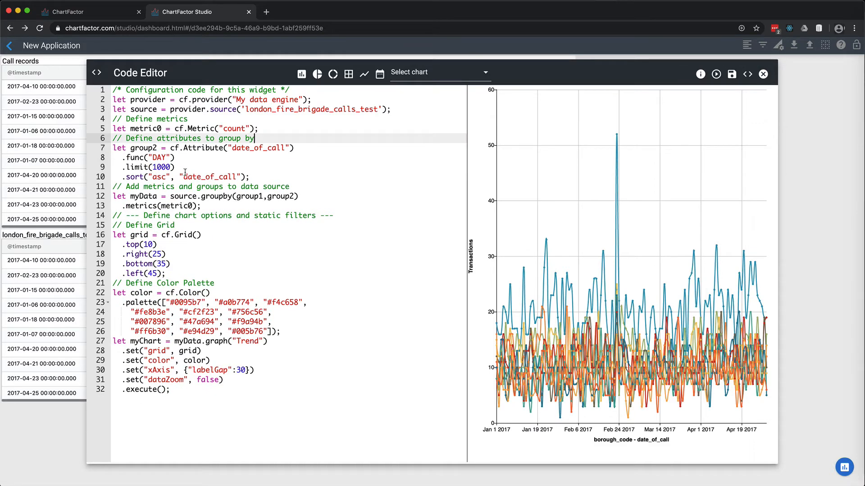
double_click(248, 197)
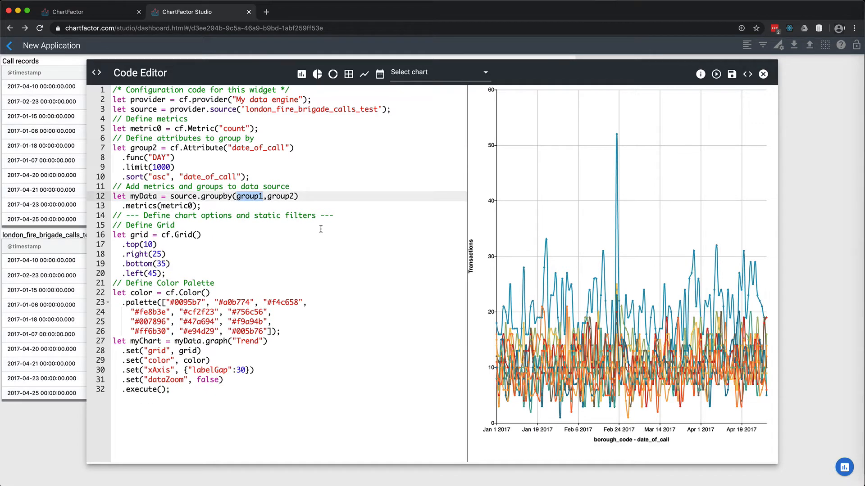
key(shift+Right)
key(BackSpace)
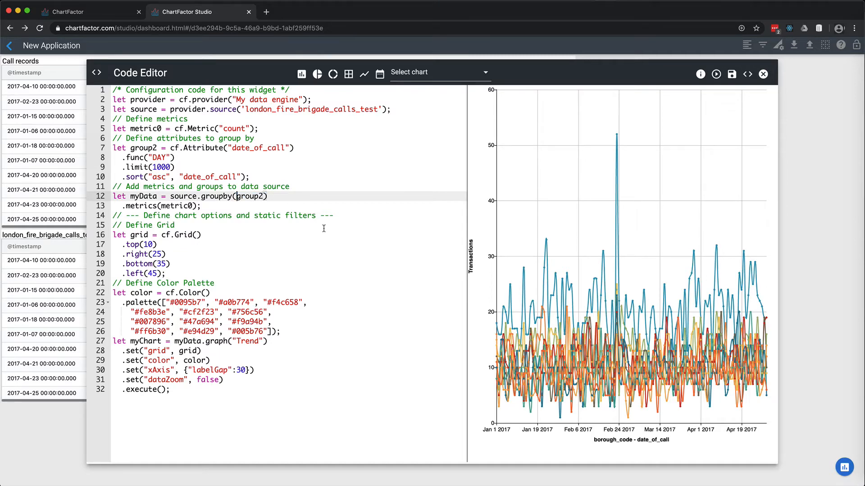
click(716, 73)
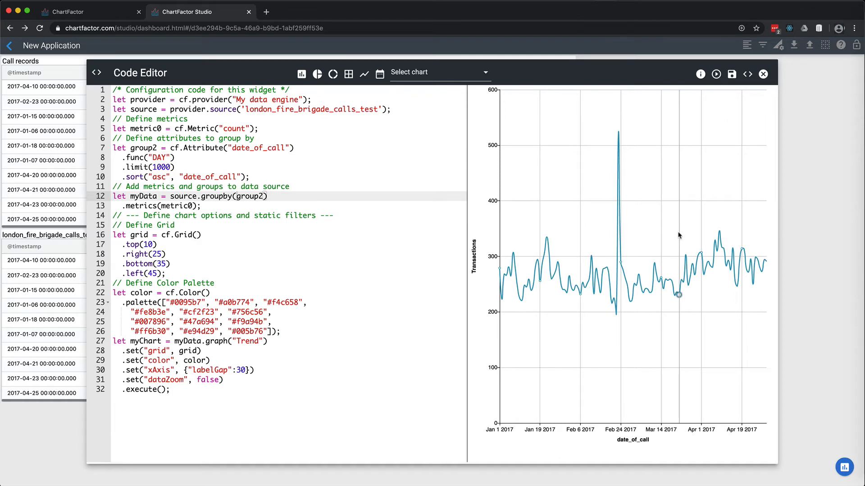
click(731, 74)
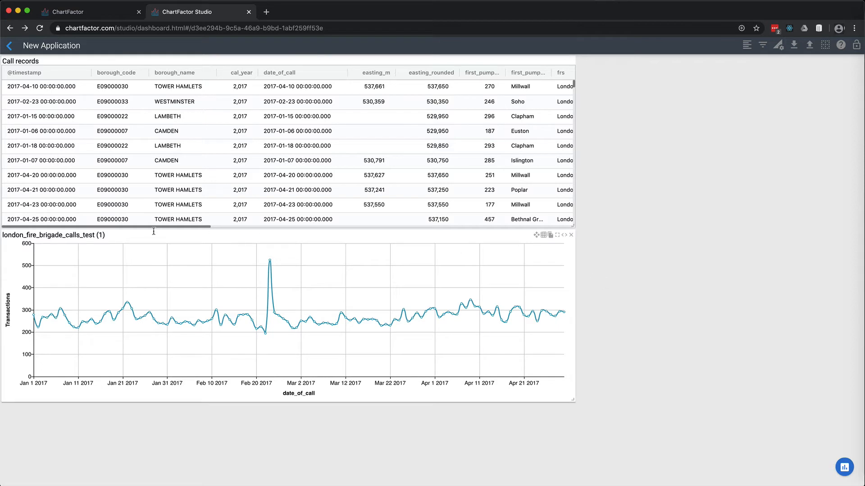
Shrink the trend chart widget to about half its width and place it above the Call records table.
click(103, 236)
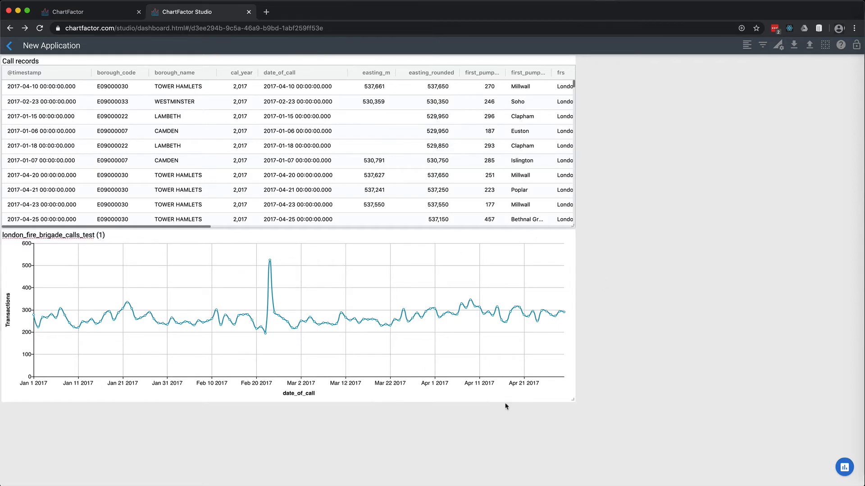
drag(573, 400, 310, 359)
drag(248, 235, 255, 54)
Rename the trend chart widget as "Call trend" and widen it to about half the dashboard.
triple_click(76, 62)
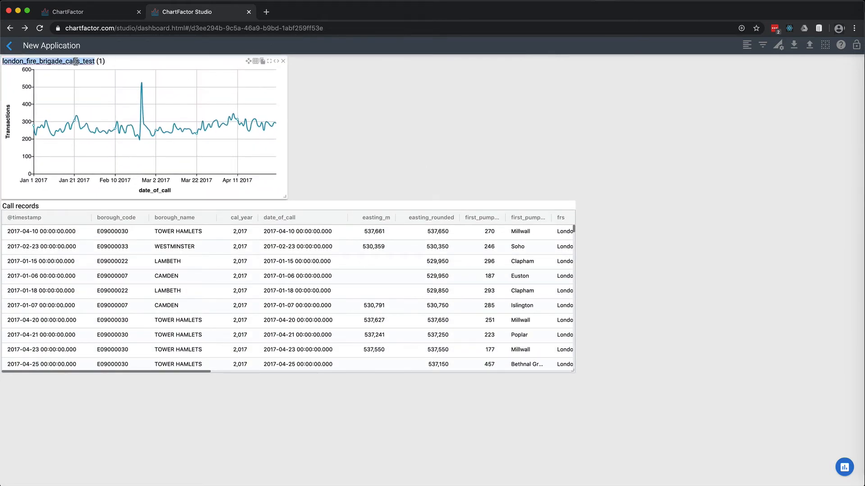
text(Call t)
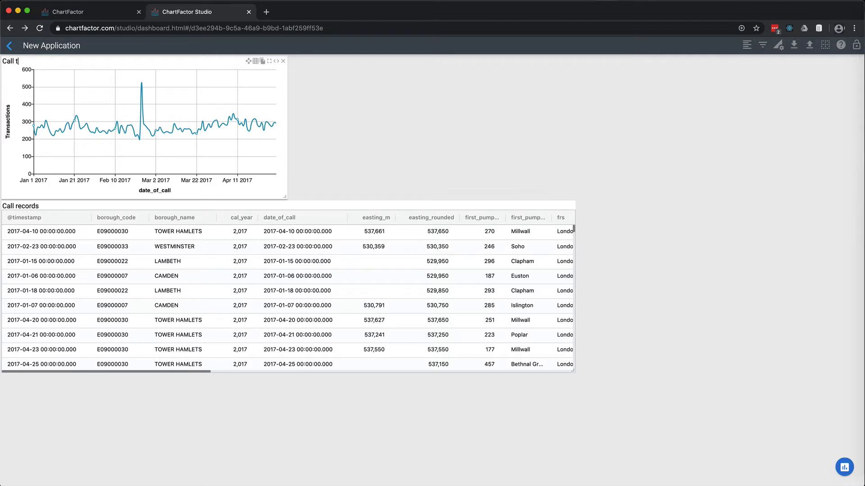
text(rend)
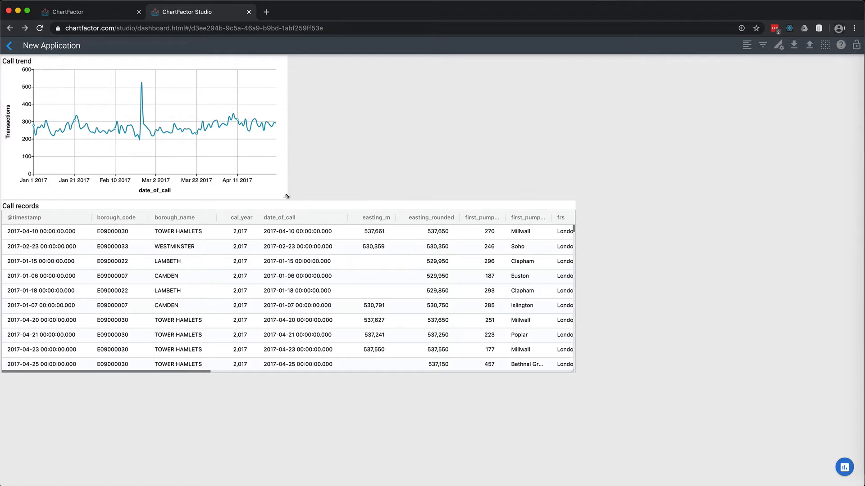
drag(284, 196, 430, 198)
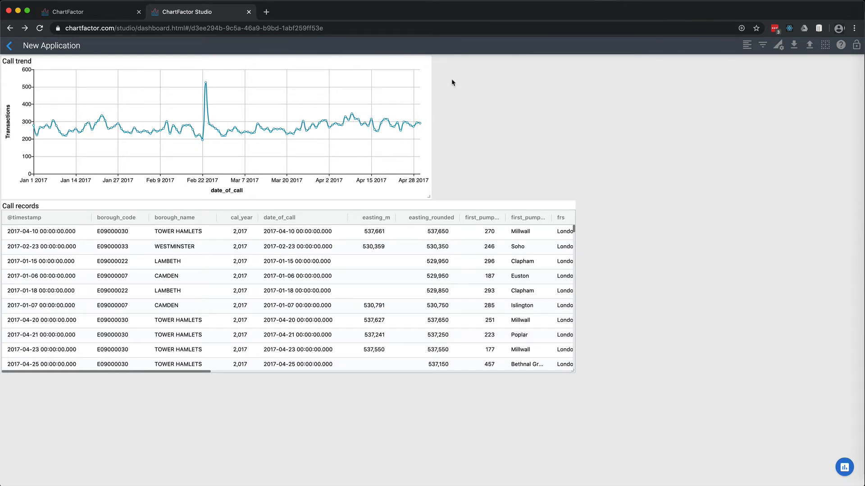
Duplicate the Call trend widget and change the copy's chart type to Heat Map.
mouse_move(412, 72)
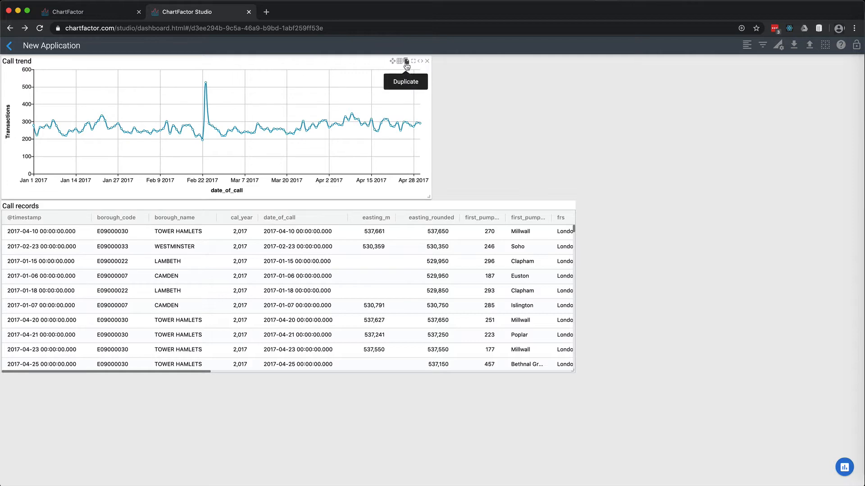
click(406, 62)
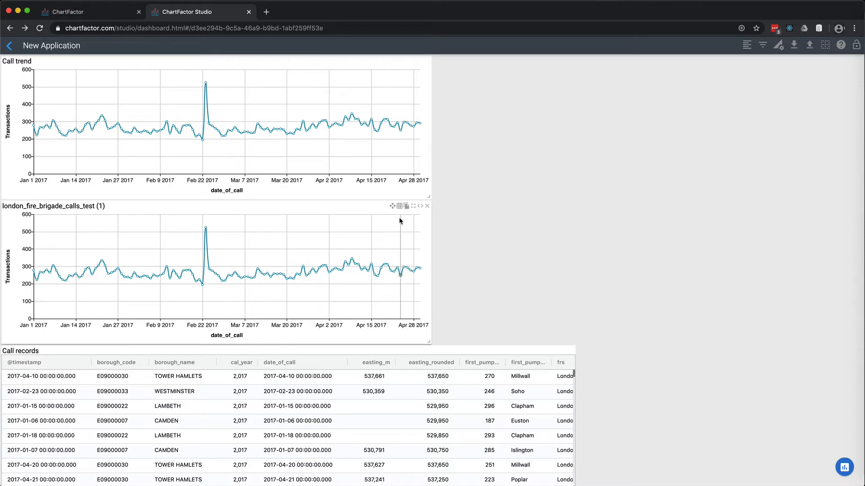
click(422, 208)
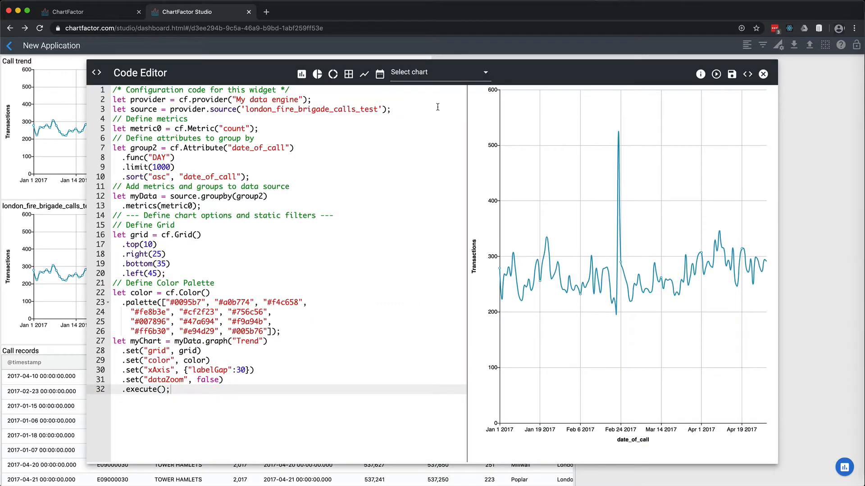
click(432, 72)
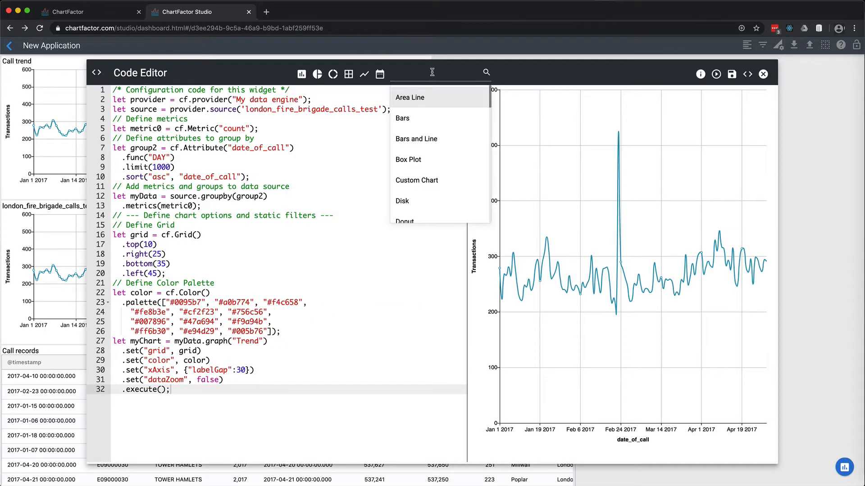
text(hea)
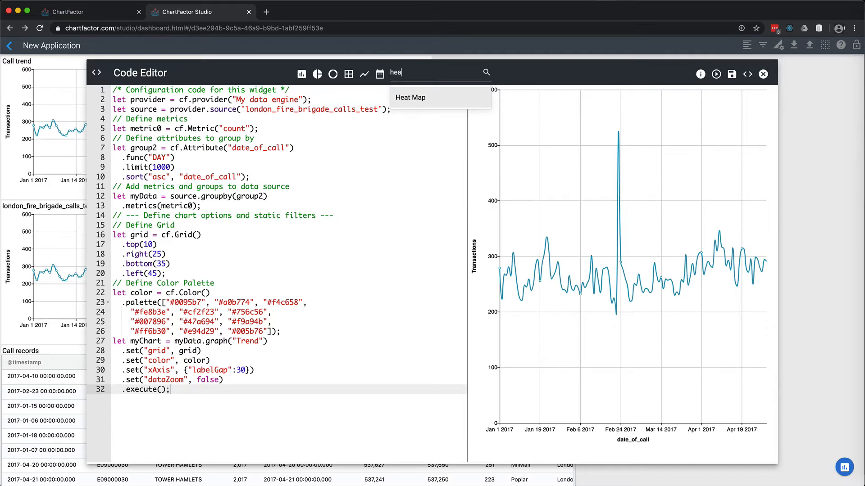
text(t map)
click(422, 97)
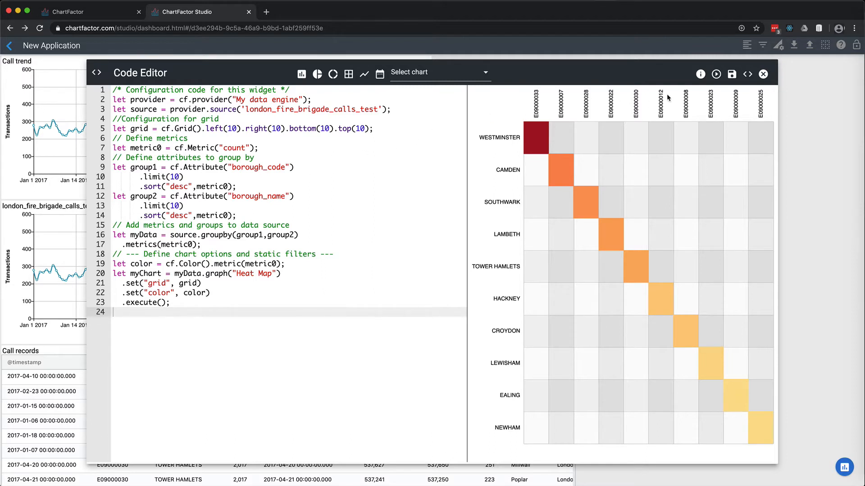
Look up the incident fields in the data source and set the heat map code's group1 attribute to incident_group.
click(700, 75)
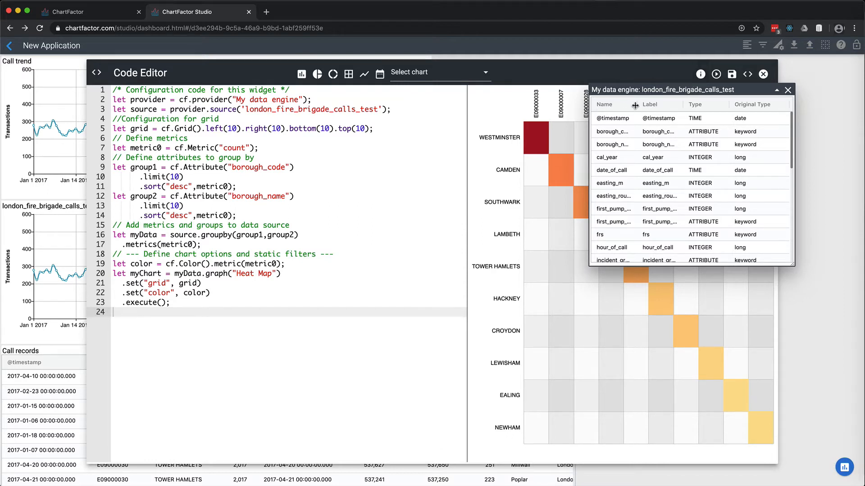
drag(636, 106, 714, 108)
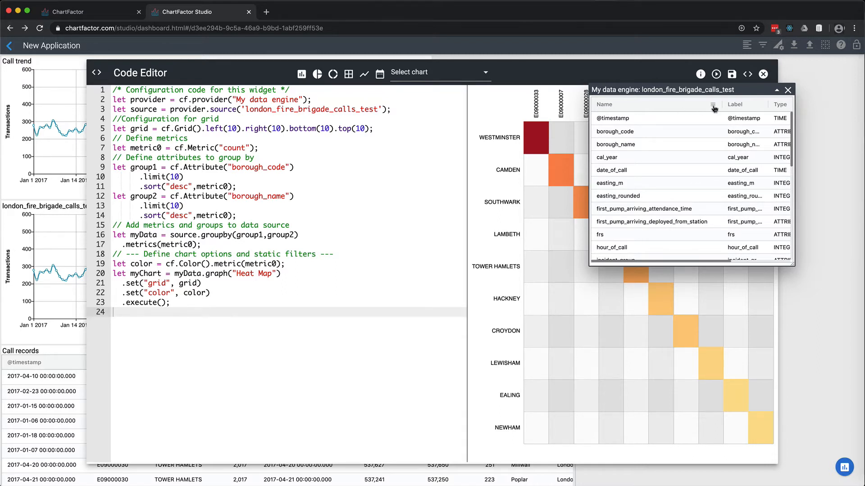
click(713, 107)
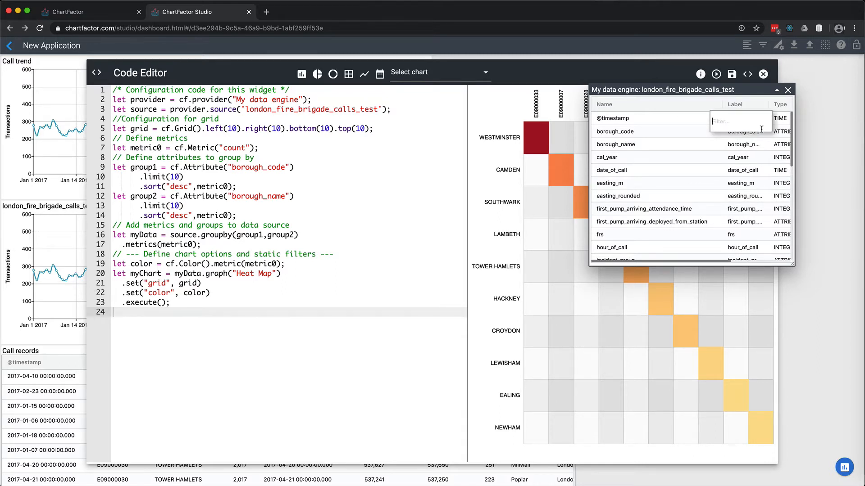
text(incide)
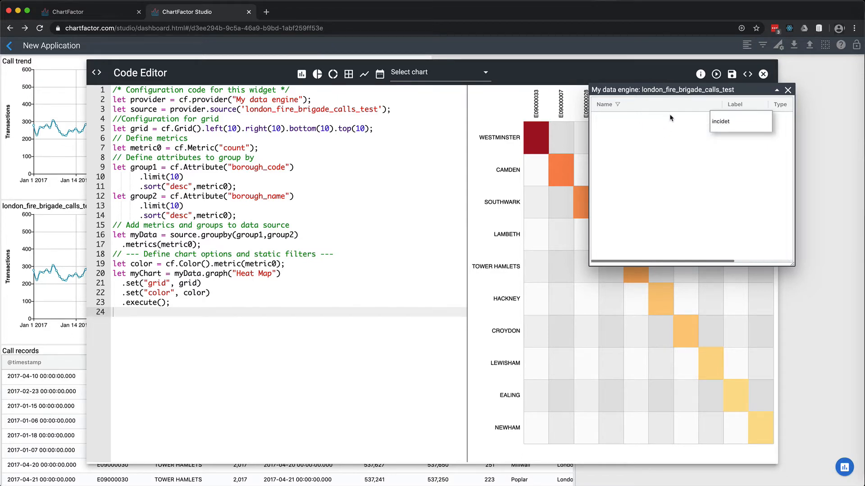
click(639, 118)
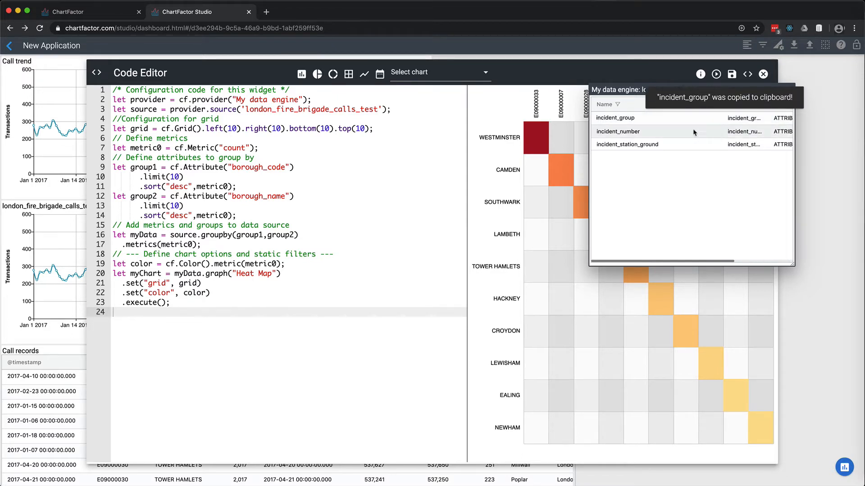
double_click(255, 168)
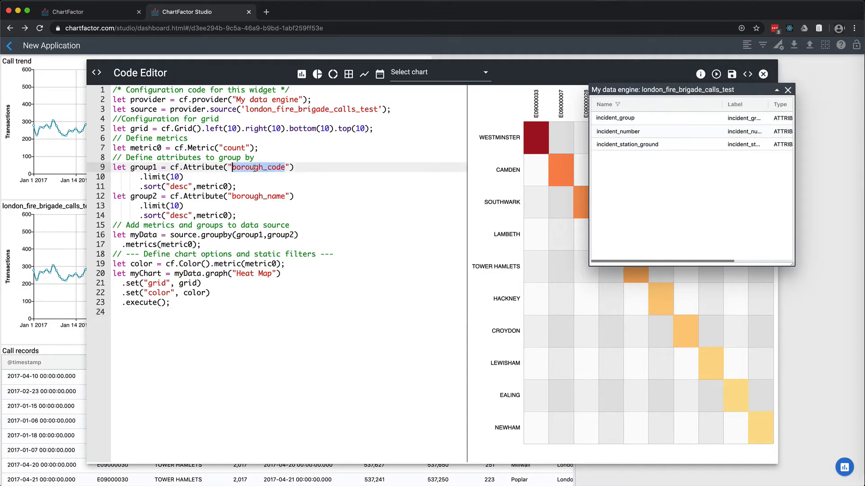
key(ctrl+v)
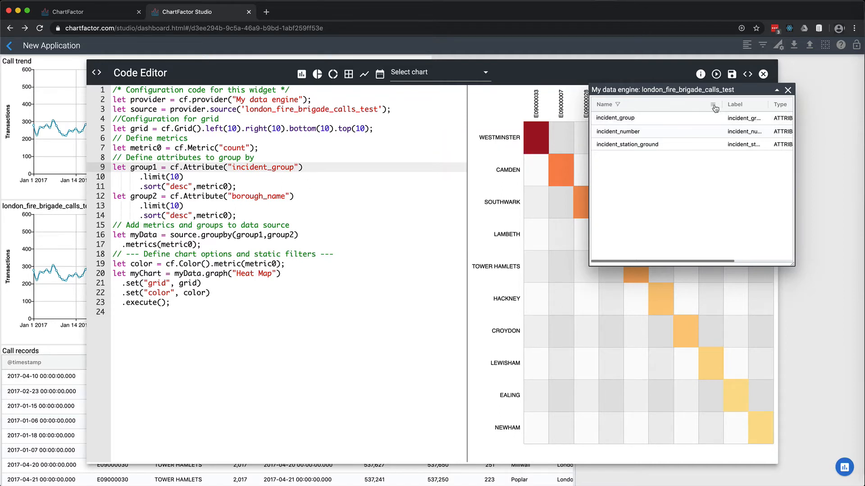
Filter the data source fields by "stop" and set the heat map code's group2 attribute to stop_code_description.
click(714, 106)
text(incide)
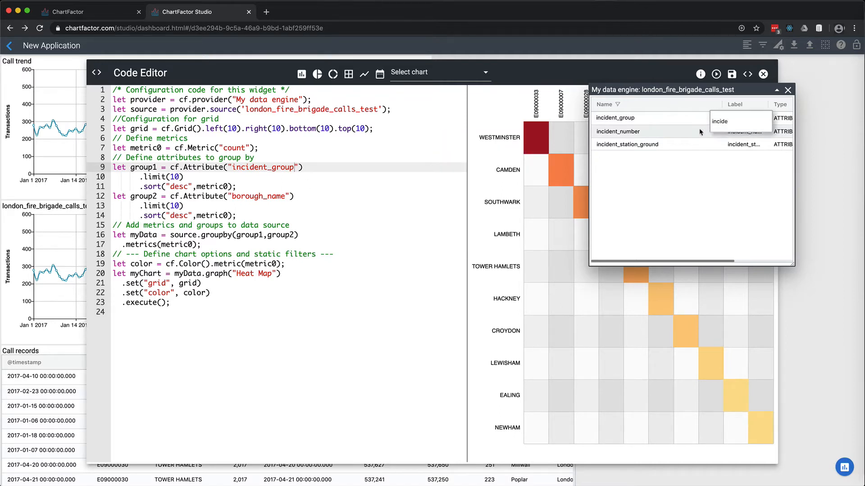
double_click(714, 125)
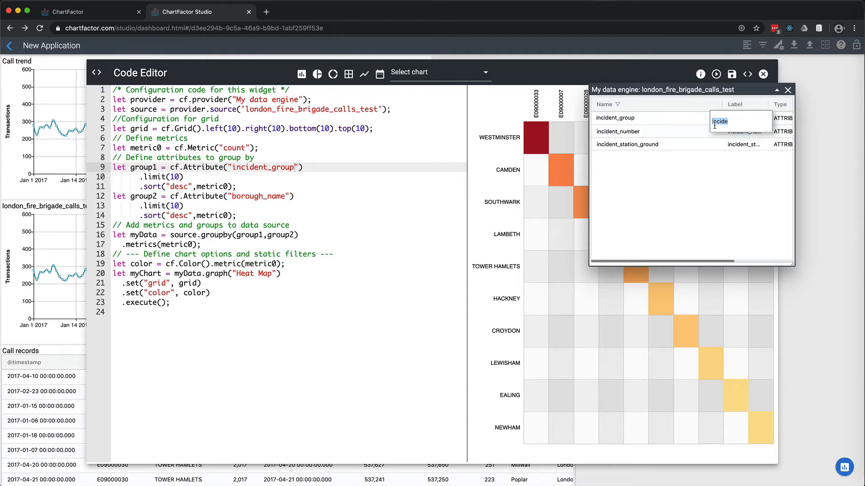
text(stop)
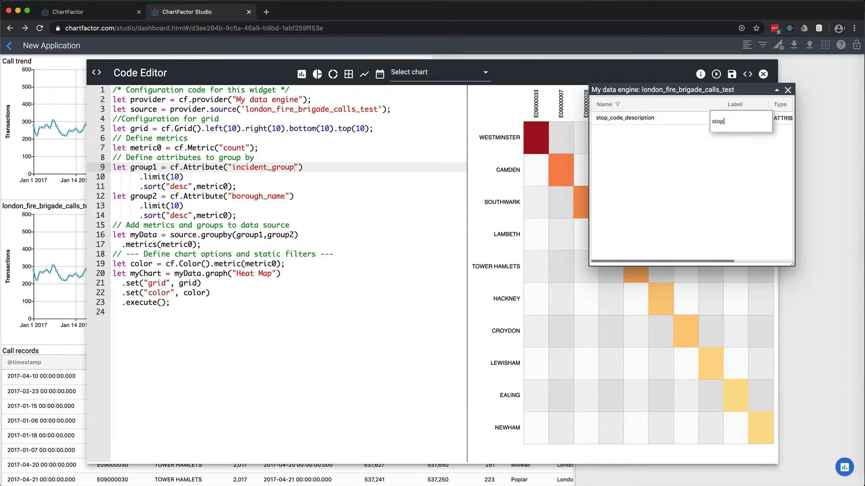
click(655, 119)
double_click(264, 197)
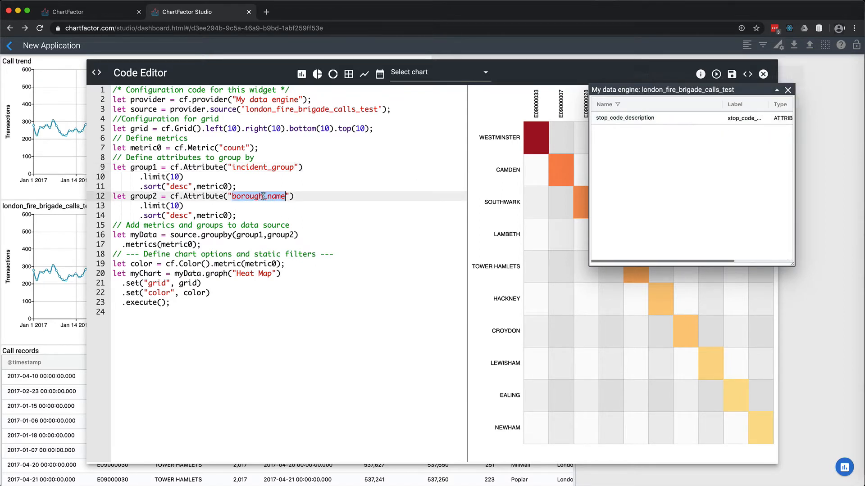
key(super+v)
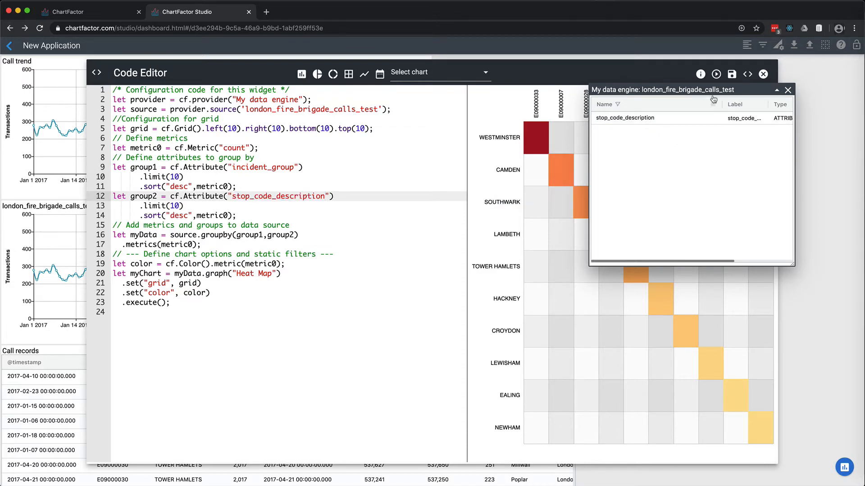
Close the data source field list, then run and save the heat map widget.
click(788, 90)
click(717, 75)
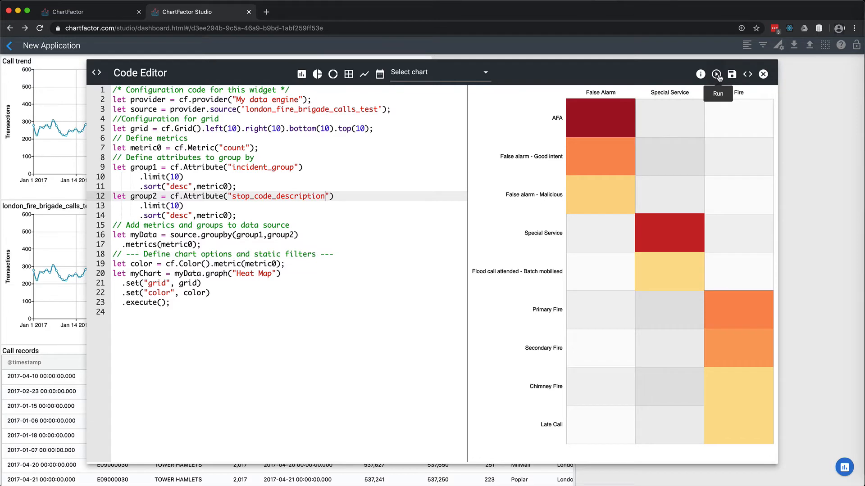
click(732, 75)
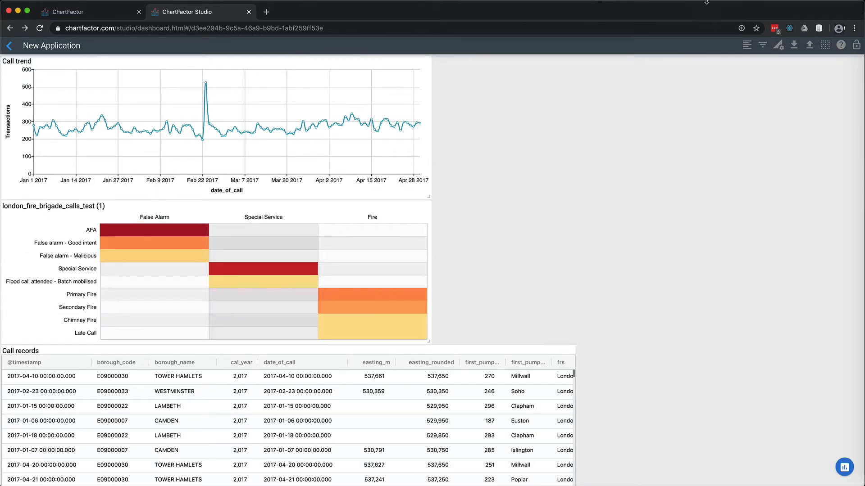
Resize the heat map widget to about half its width and a greater height, and place it directly right of the Call trend widget.
drag(427, 341, 207, 411)
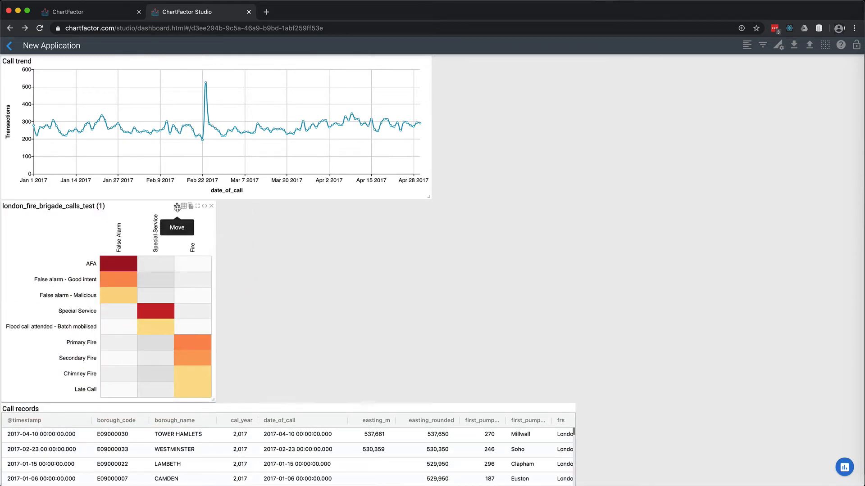
drag(177, 206, 565, 115)
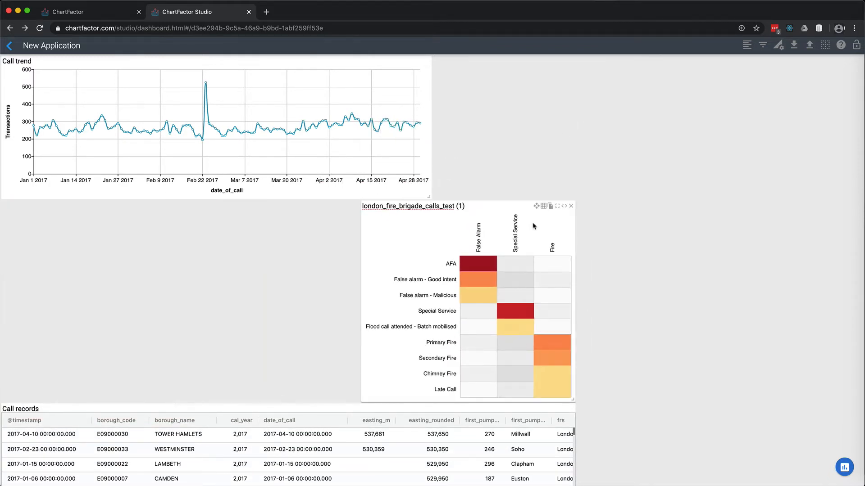
drag(537, 208, 608, 63)
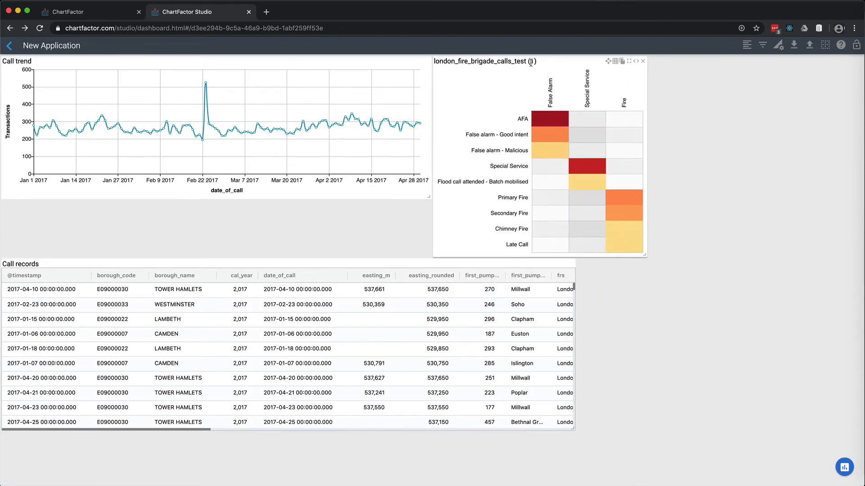
Rename the heat map widget as "Call source and type".
triple_click(520, 61)
text(Call source a)
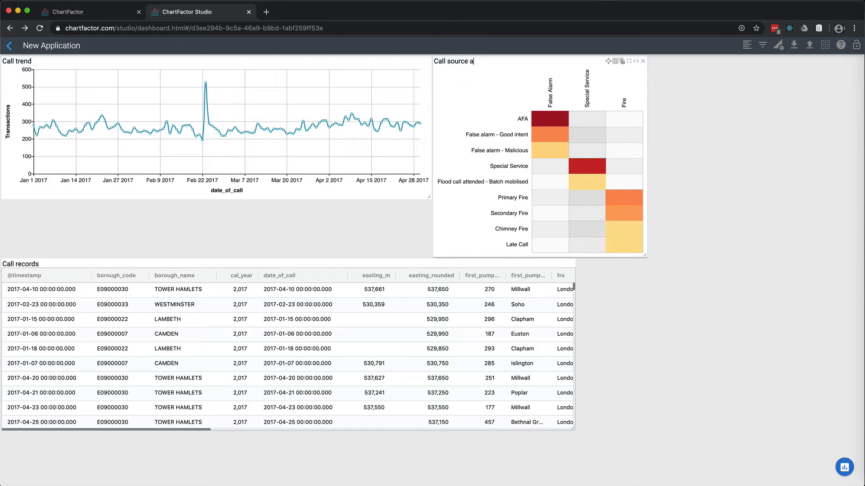
text(nd type)
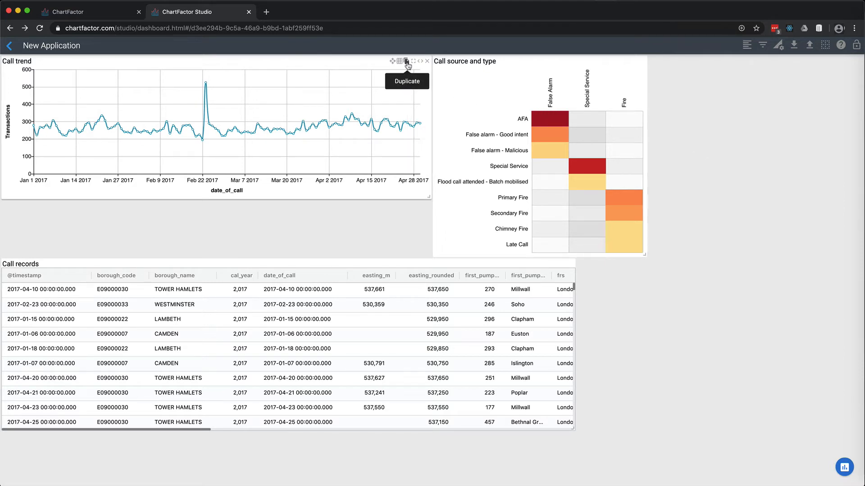
Duplicate the Call trend widget and change the copy's chart type to a bar chart.
click(407, 62)
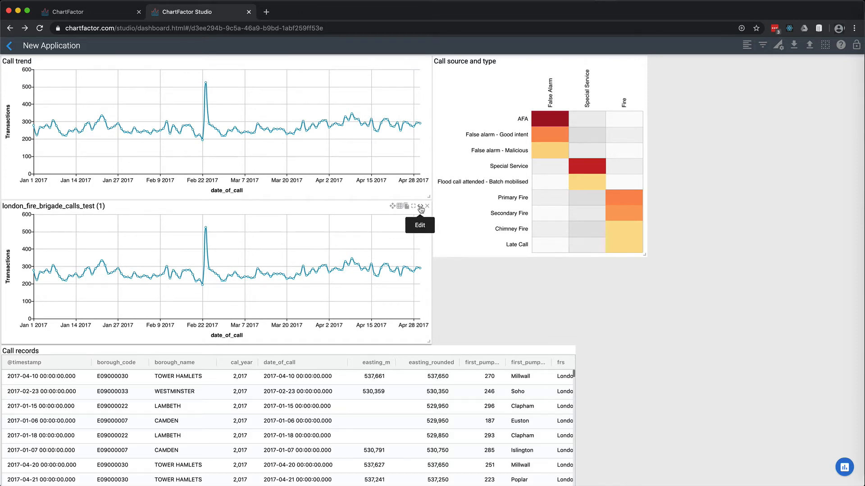
click(420, 208)
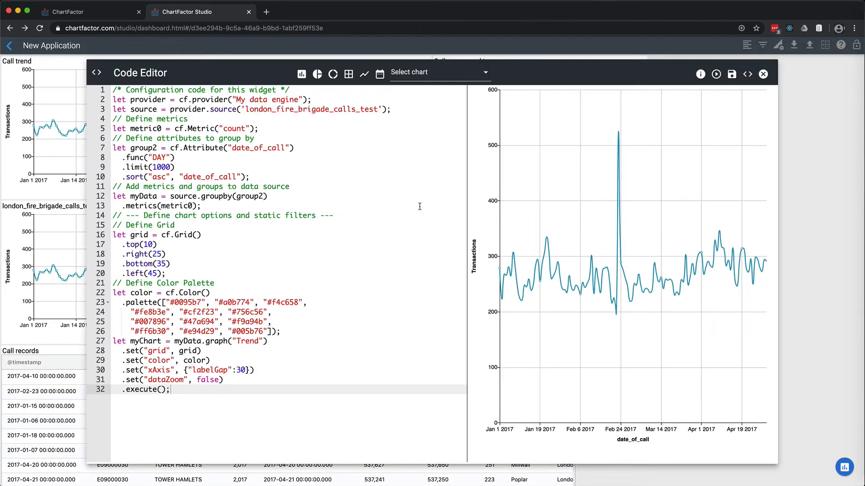
click(302, 76)
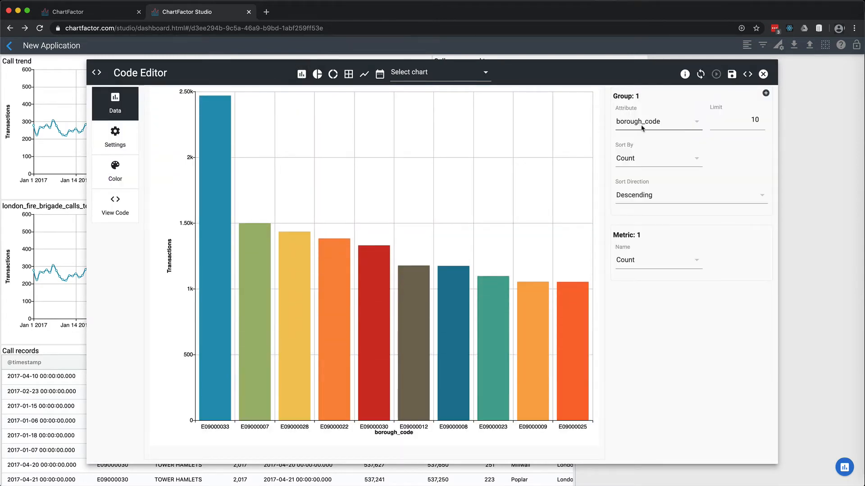
Group the bar chart by hour_of_call with a limit of 24.
click(645, 125)
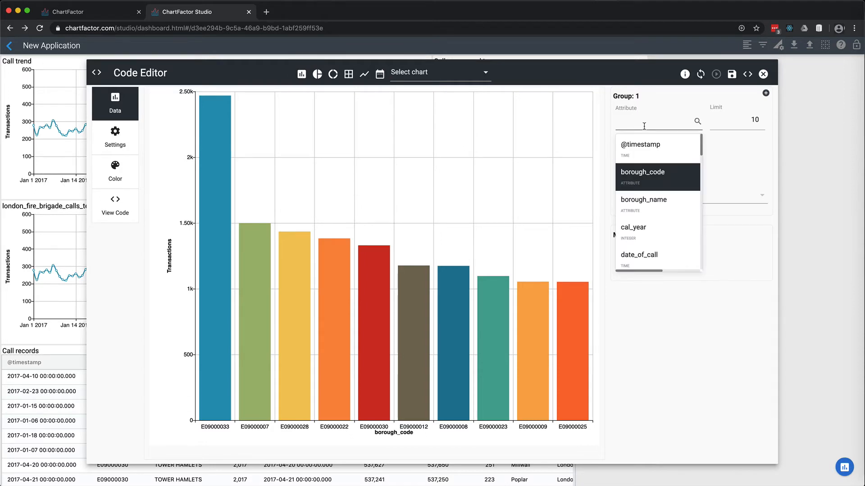
text(hour)
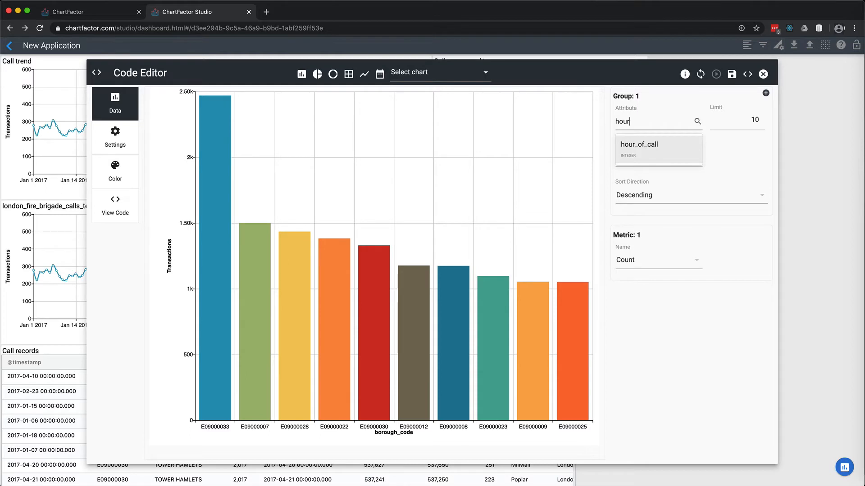
click(658, 152)
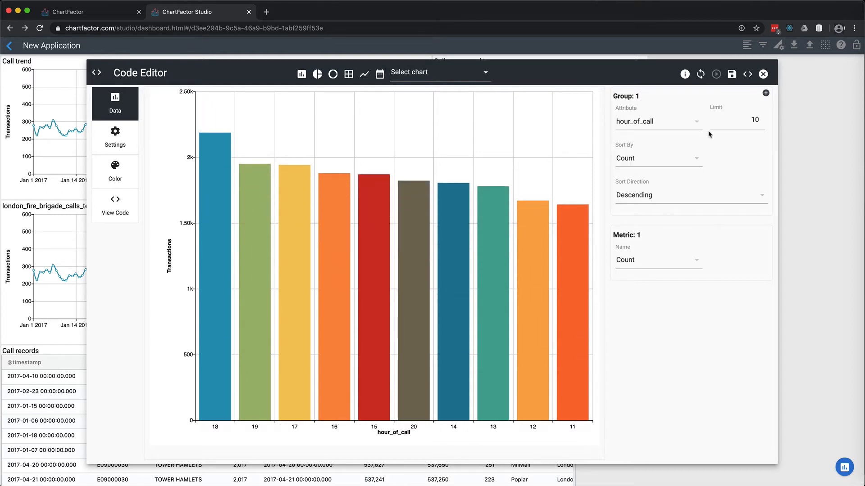
double_click(753, 120)
text(24)
Sort the bar chart's group by hour_of_call in ascending order.
click(671, 196)
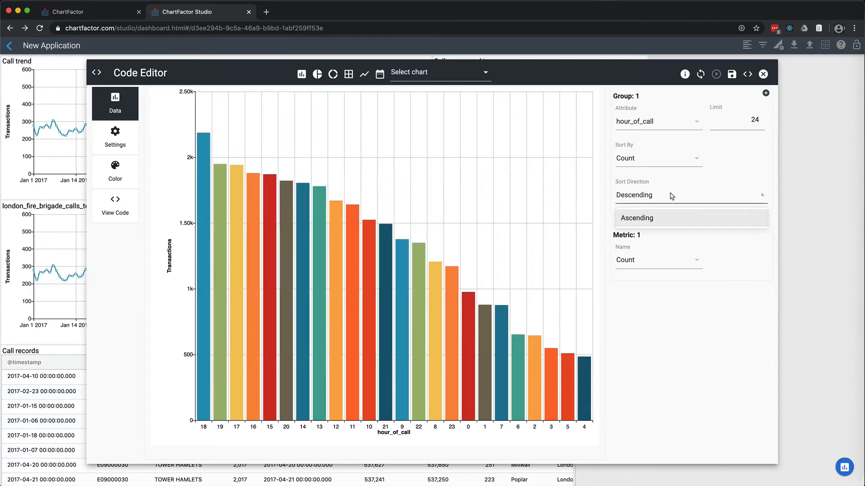
click(657, 220)
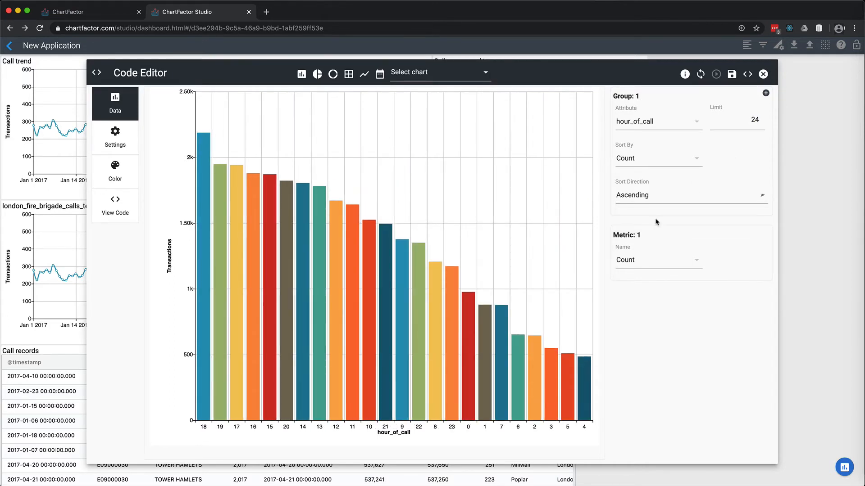
click(647, 159)
text(hour)
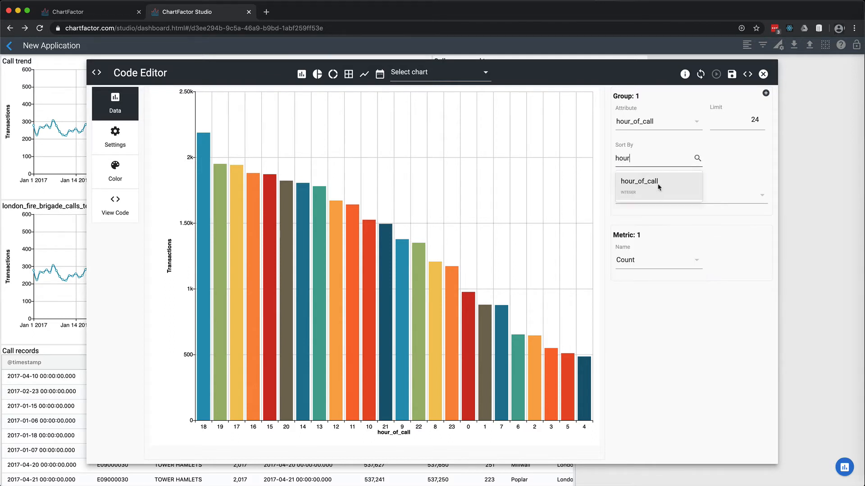
click(658, 186)
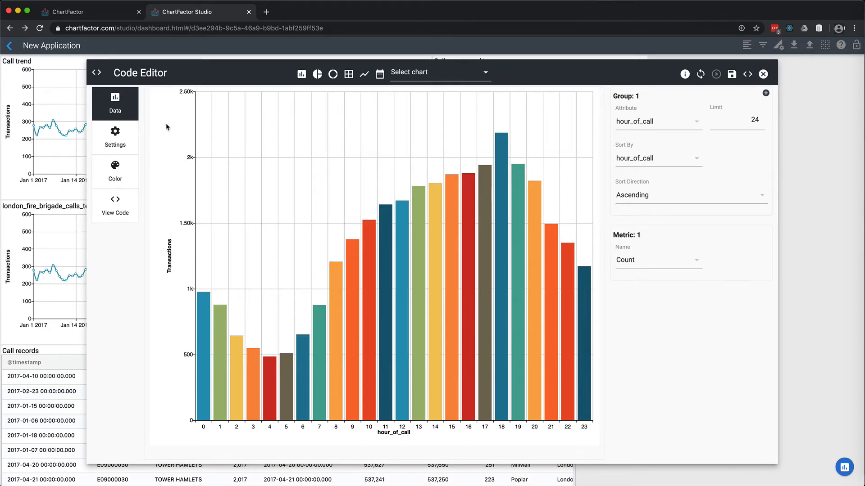
Set the bar chart's qualitative color palette to 2 classes and save the widget.
click(117, 178)
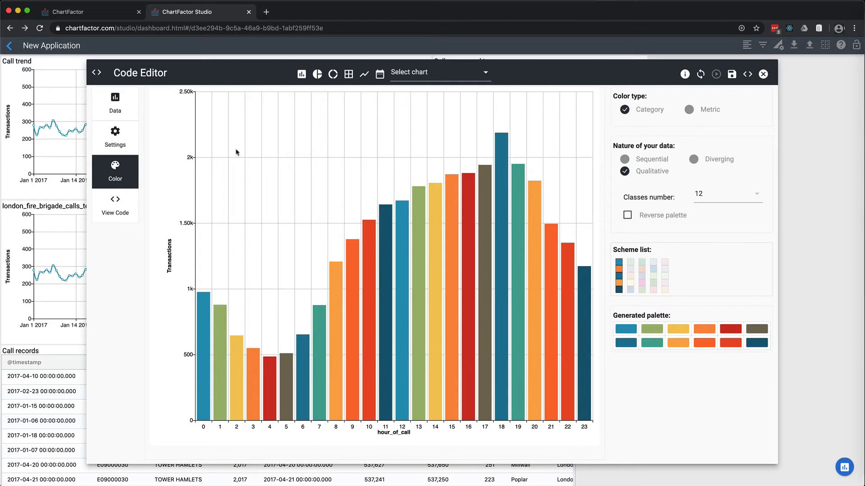
click(714, 200)
scroll(714, 212, up, 3)
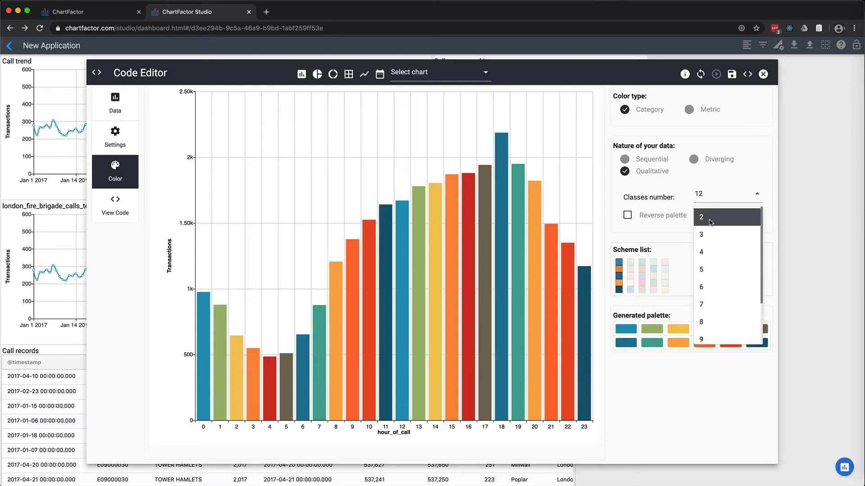
click(710, 217)
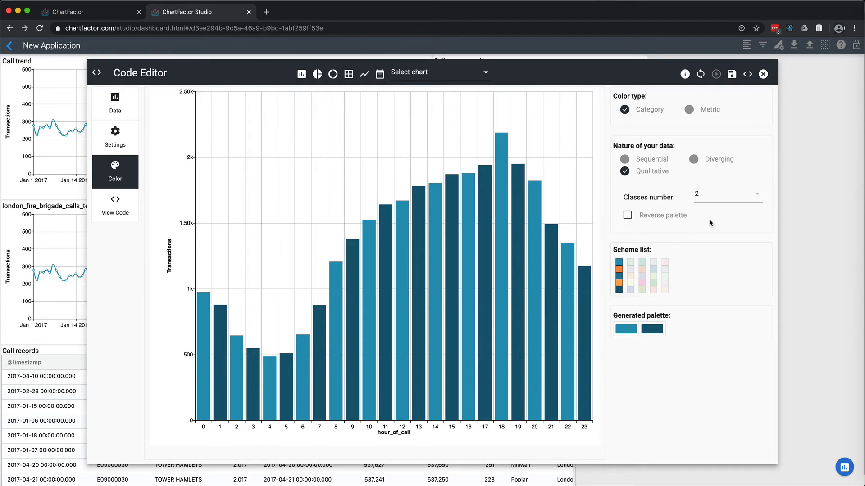
click(731, 74)
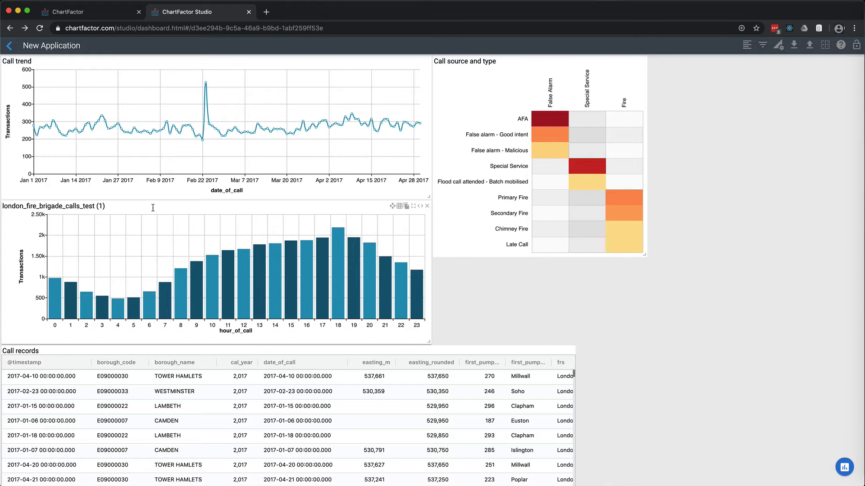
Rename the hourly bar chart widget as "Calls by hour of the day".
double_click(94, 206)
key(ctrl+a)
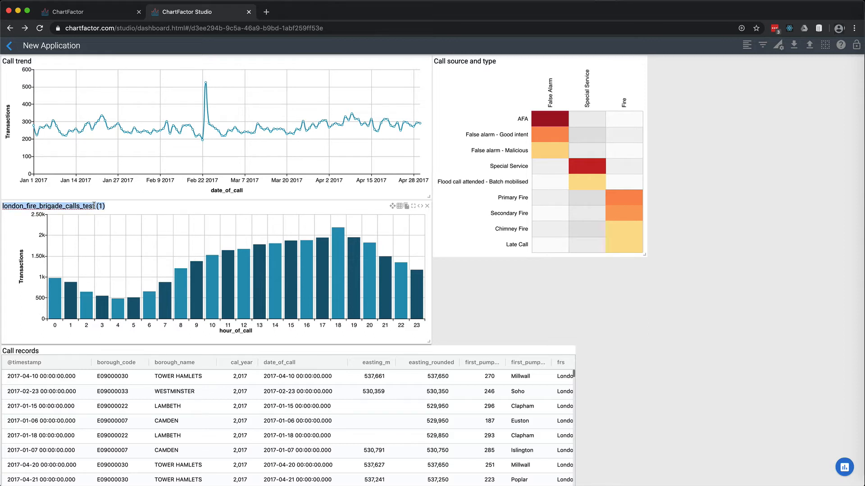
text(Calls by)
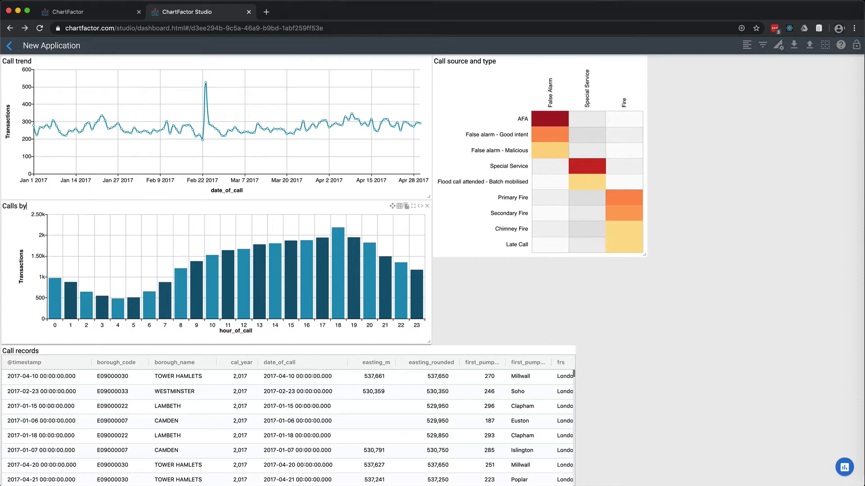
text( hour of the day)
Duplicate the hourly bar chart and group the copy by borough_name.
click(406, 207)
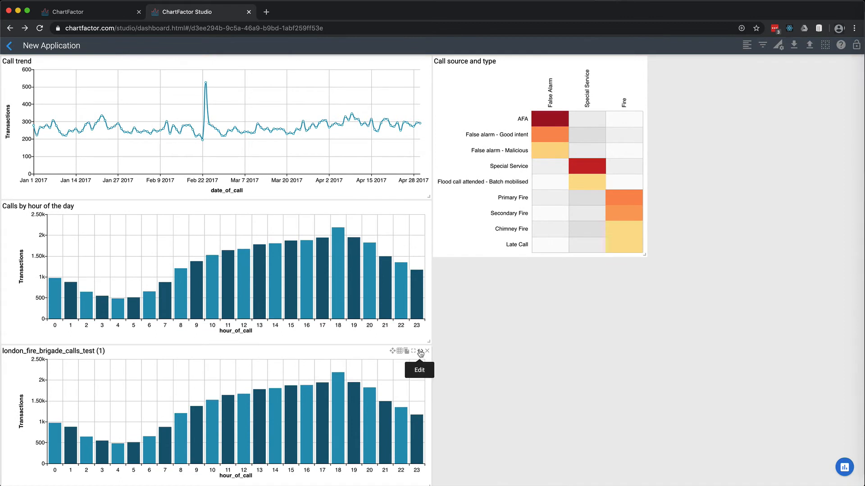
click(421, 352)
click(654, 122)
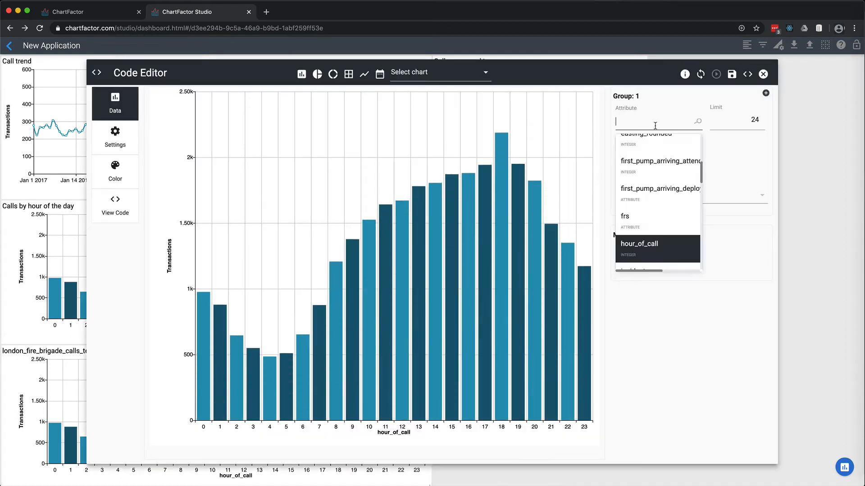
text(bor)
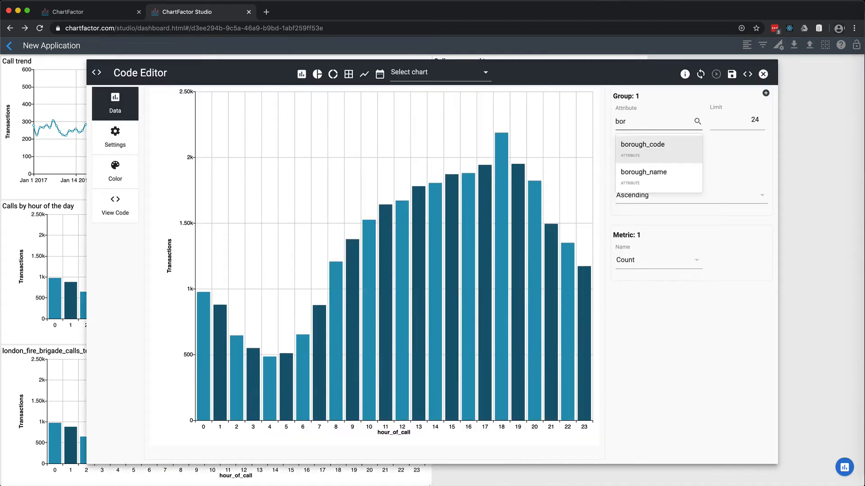
click(656, 173)
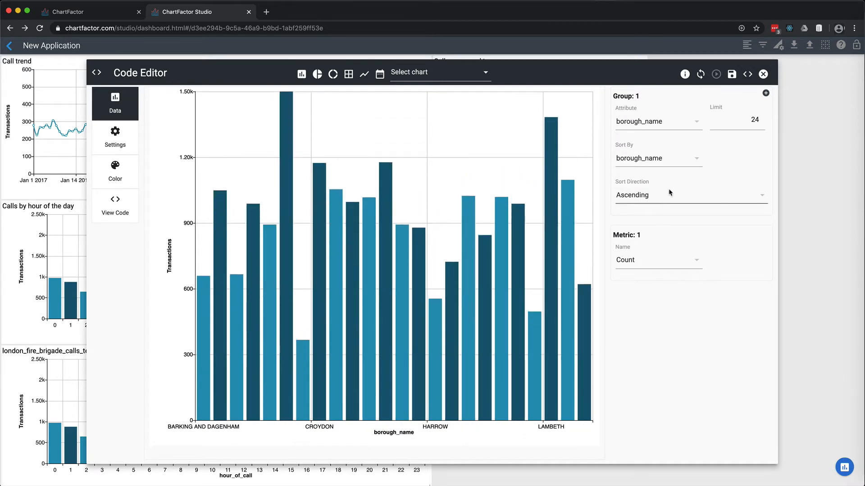
Sort the borough bar chart by Count in descending order.
click(684, 195)
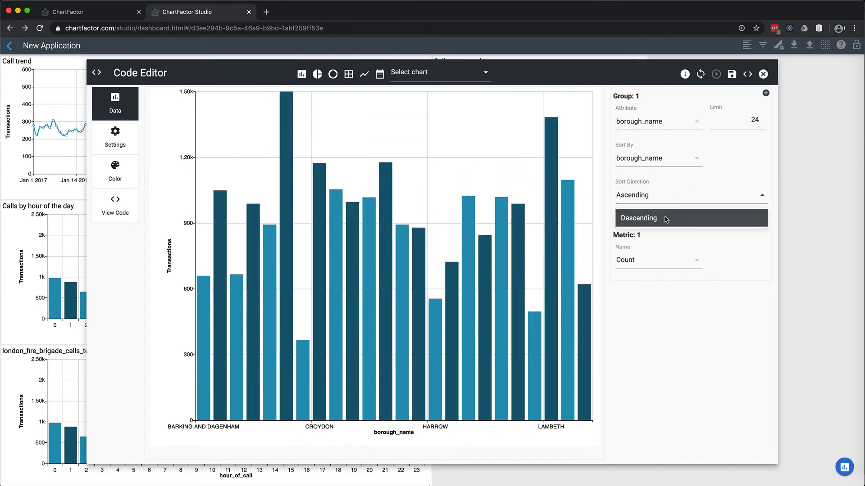
click(665, 219)
click(656, 158)
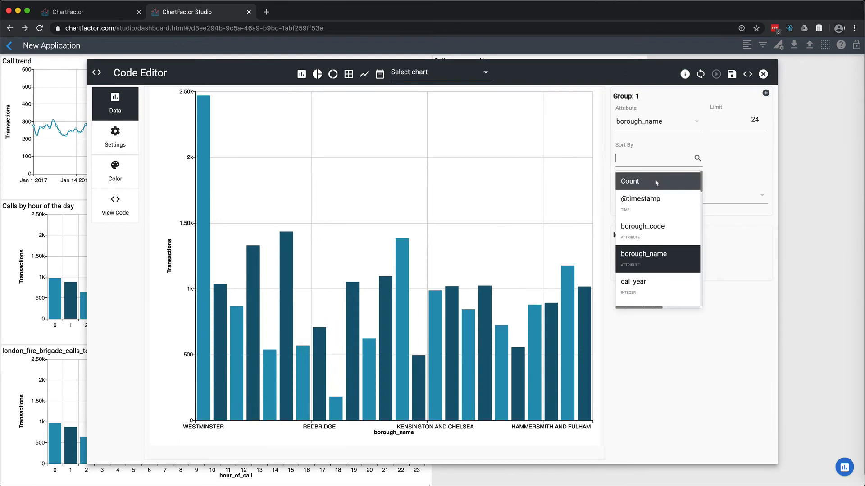
click(656, 181)
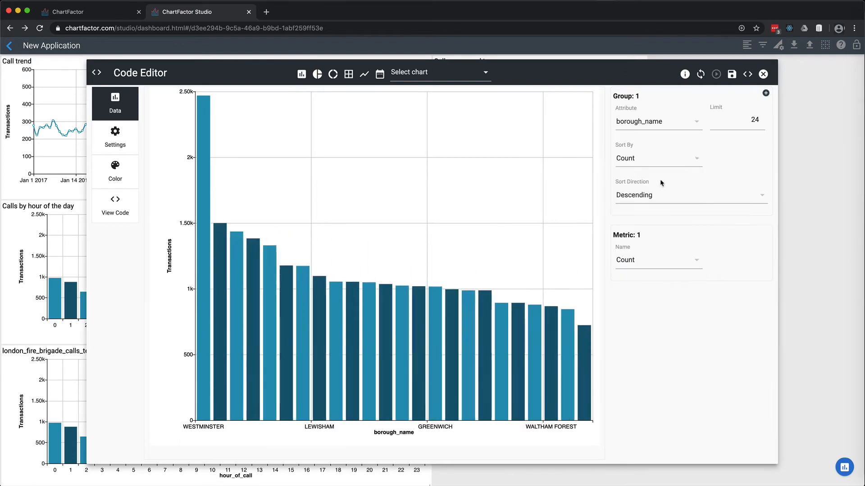
Set the borough bar chart to horizontal orientation with its labels outside the bars.
click(131, 137)
click(684, 160)
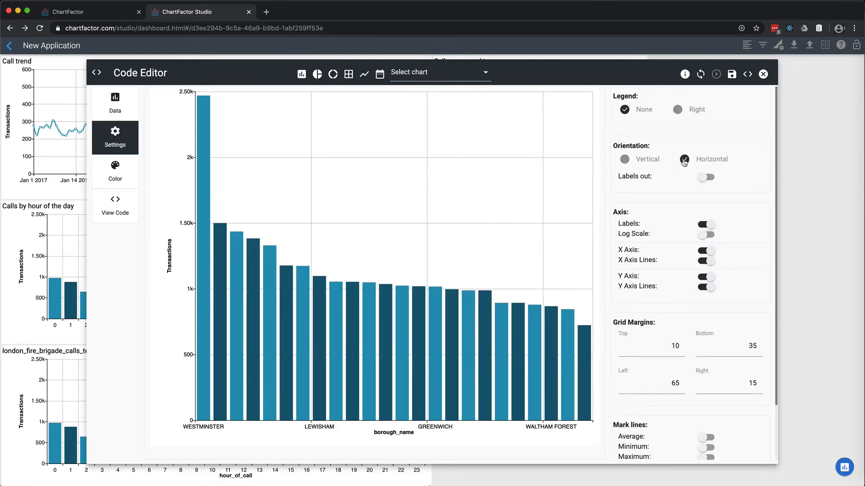
click(711, 179)
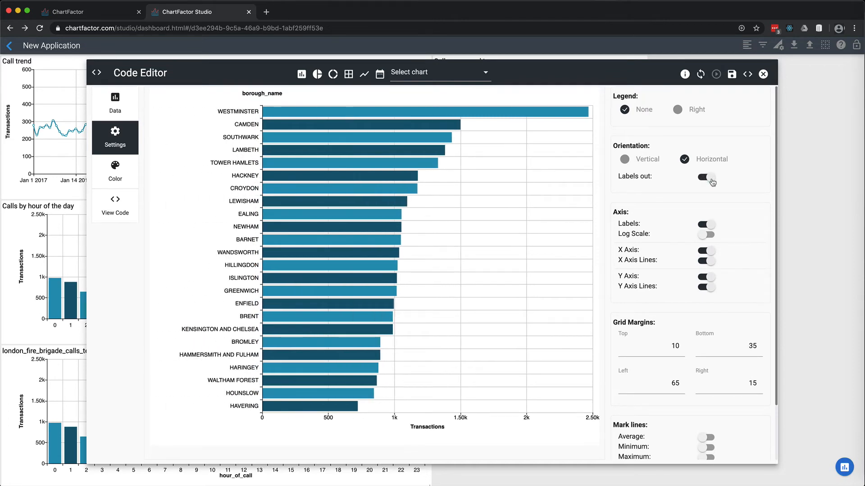
Color the borough bars by the Count metric with a sequential 2-class yellow-to-orange palette and save the widget.
click(121, 173)
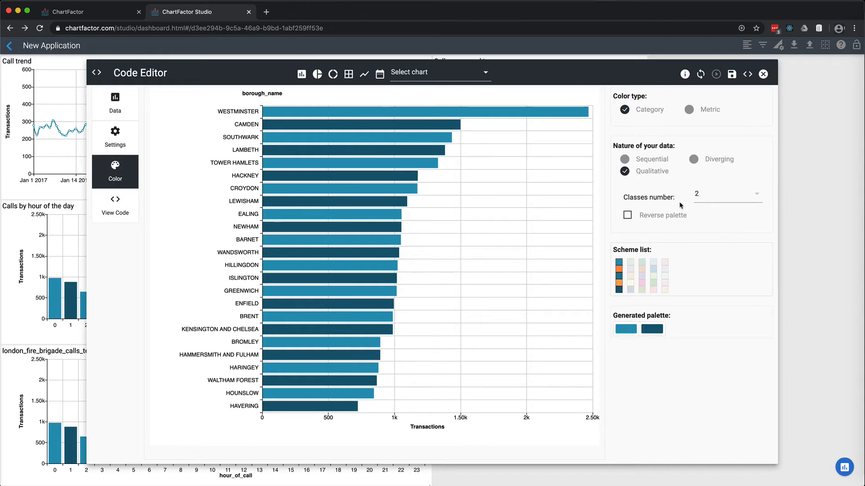
click(691, 113)
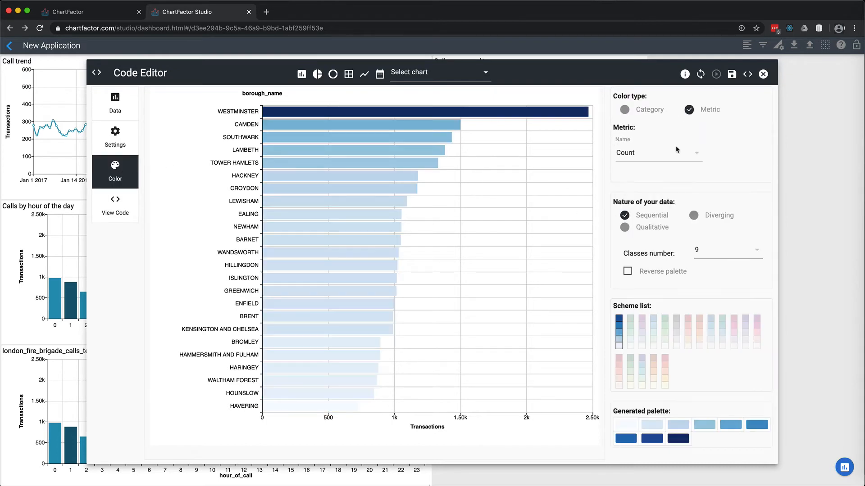
click(703, 252)
click(707, 274)
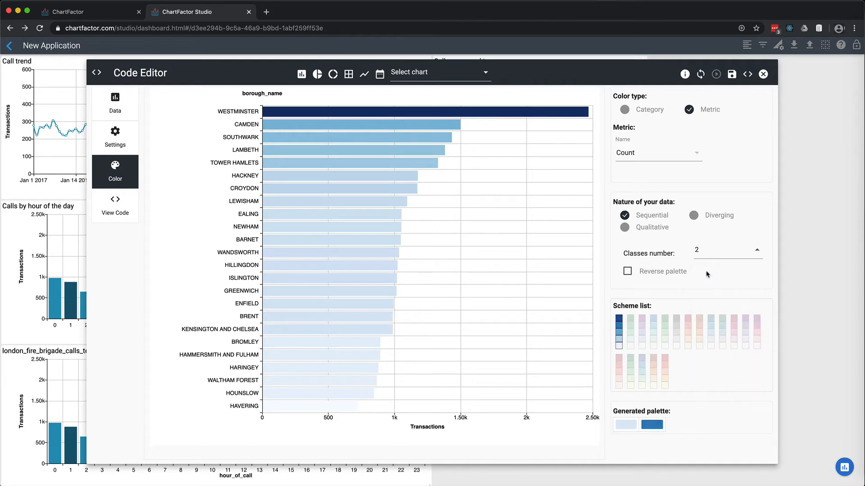
click(653, 367)
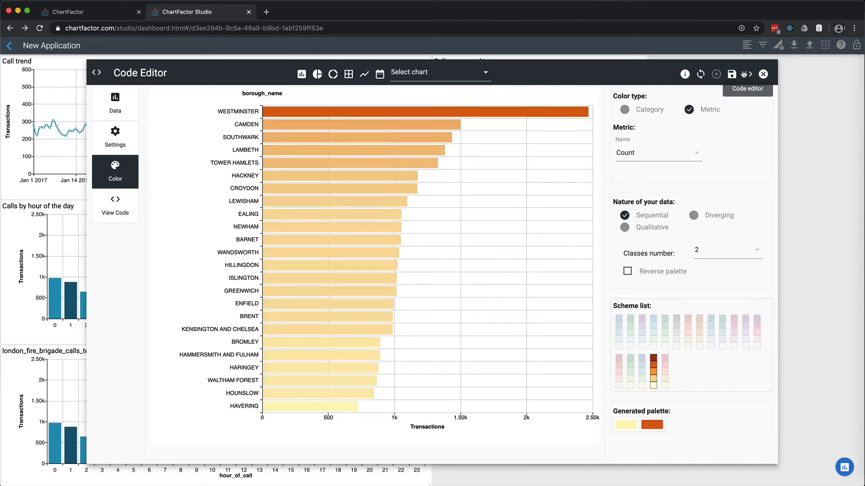
click(731, 74)
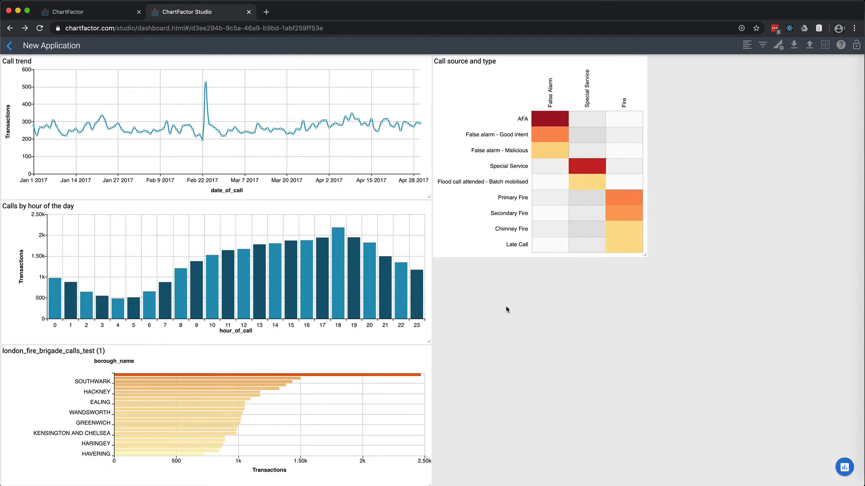
Title the borough chart "Number of calls by borough" and move it below the Call source and type heat map.
double_click(75, 352)
text(Number of calls by borough)
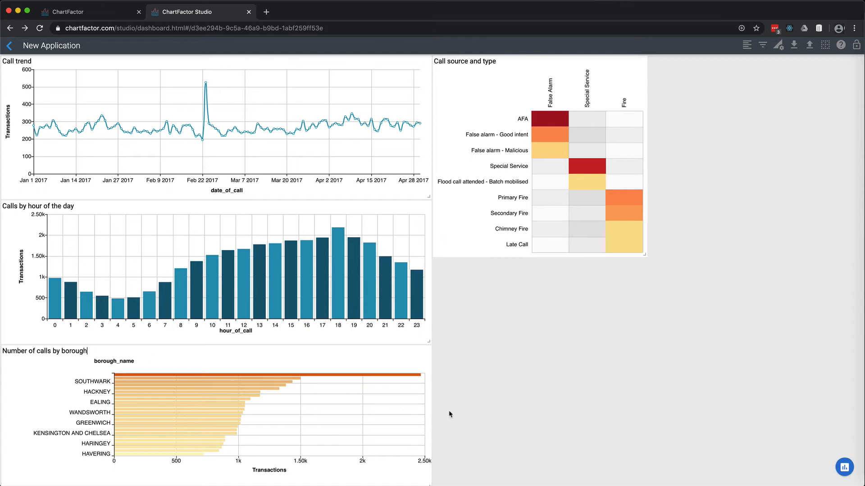
mouse_move(367, 382)
drag(393, 351, 830, 322)
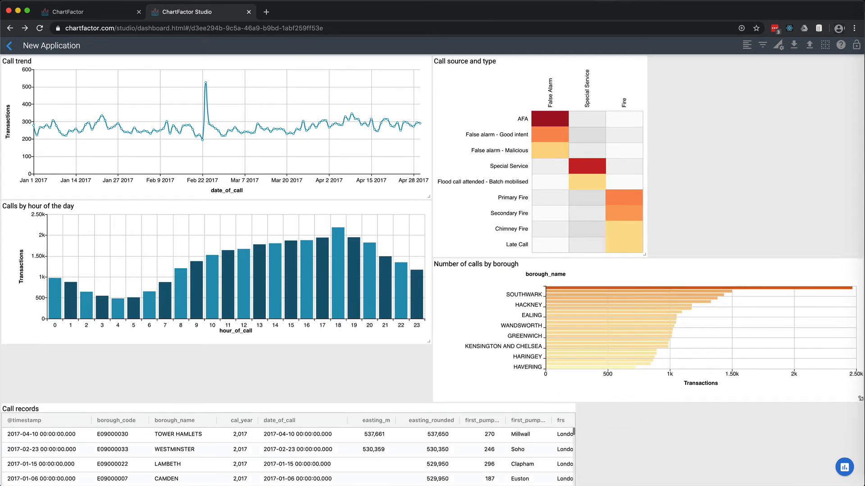
Narrow the borough chart to the heat map's width and place it beside the heat map at a matching height.
drag(860, 398, 672, 482)
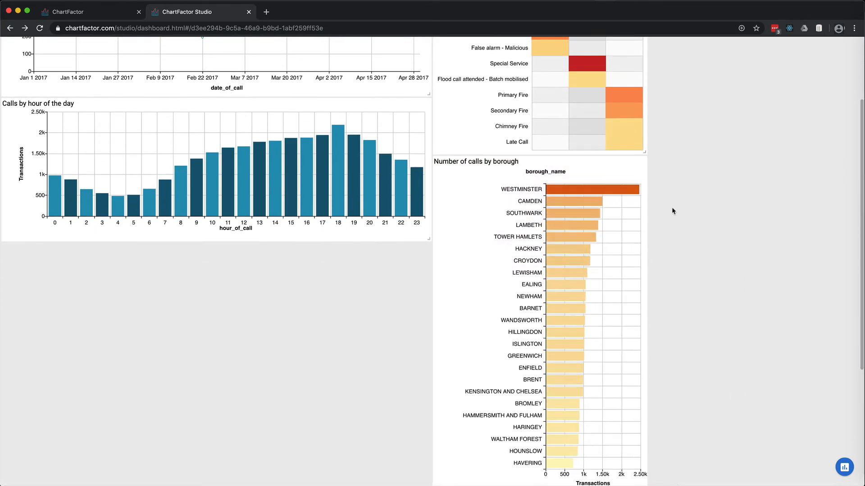
drag(604, 162, 803, 113)
drag(860, 368, 860, 224)
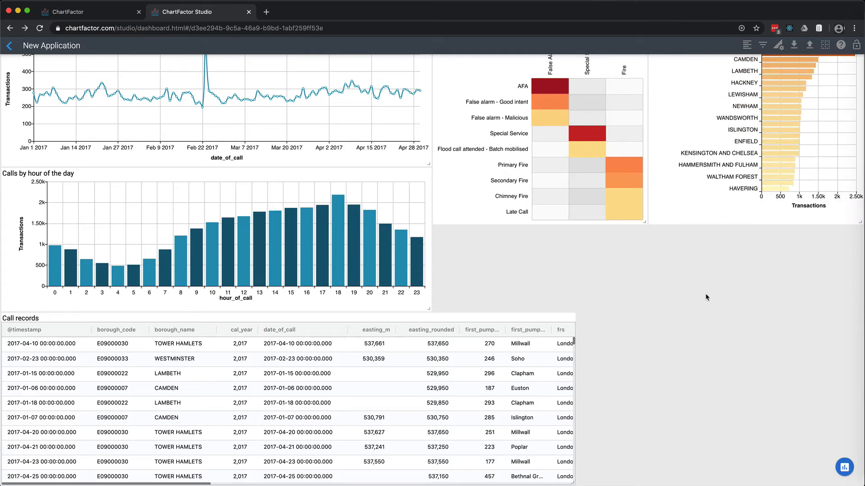
Make the borough chart tall enough to label every borough, and make the heat map slightly taller.
scroll(706, 297, up, 1)
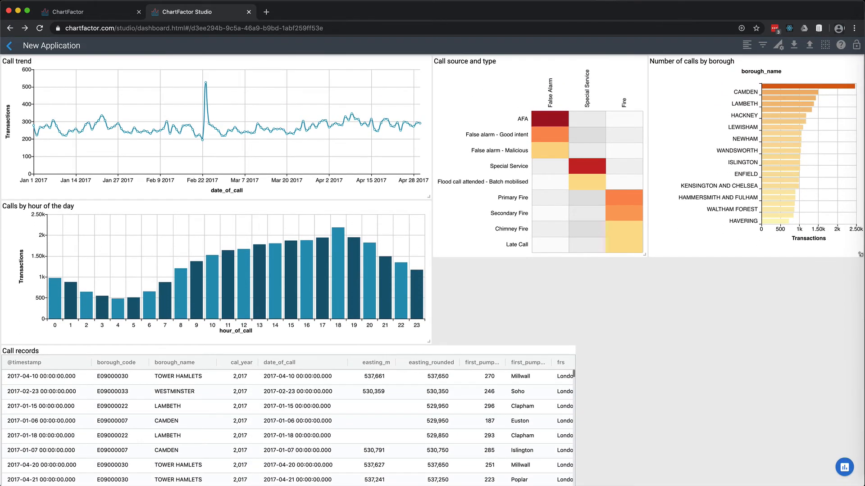
drag(860, 254, 860, 315)
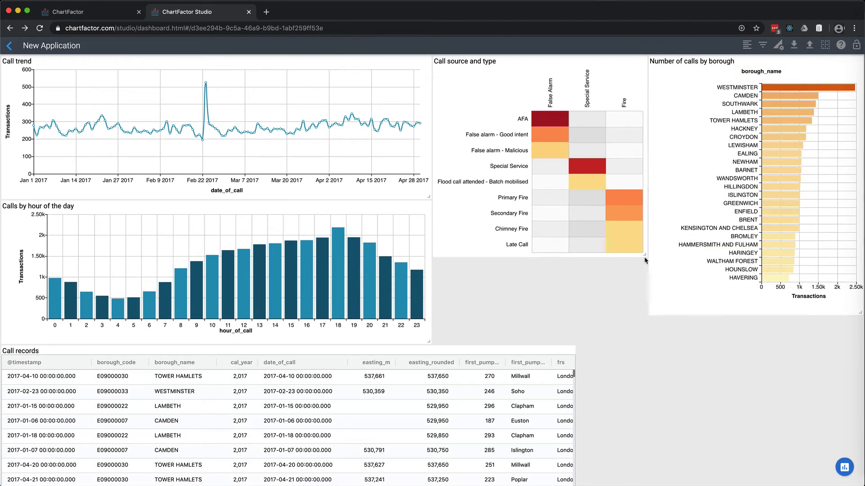
drag(645, 261, 645, 289)
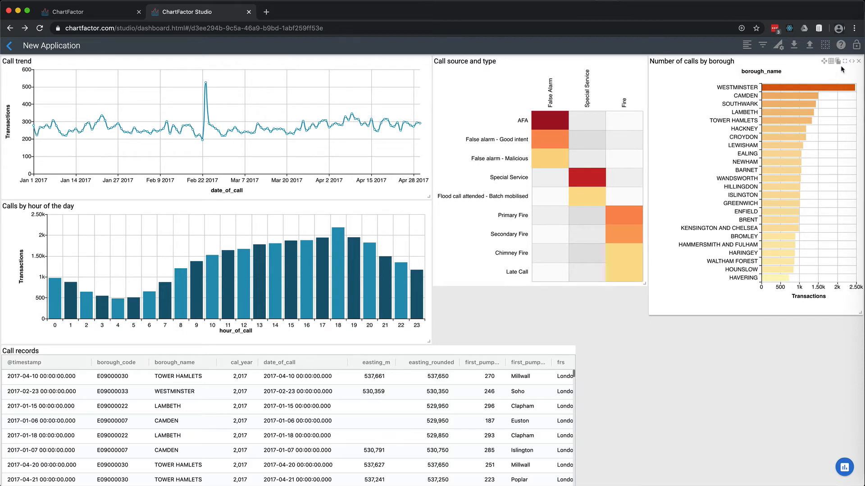
Duplicate the Number of calls by borough widget and group the copy by proper_case.
click(838, 61)
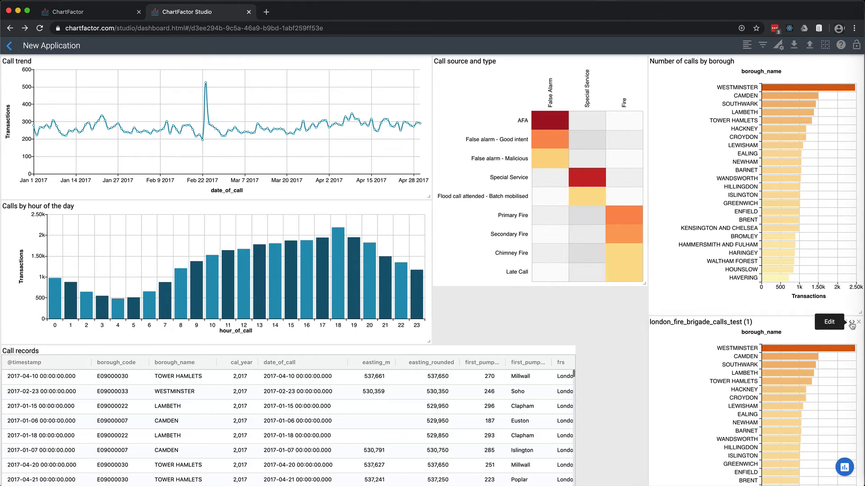
click(851, 324)
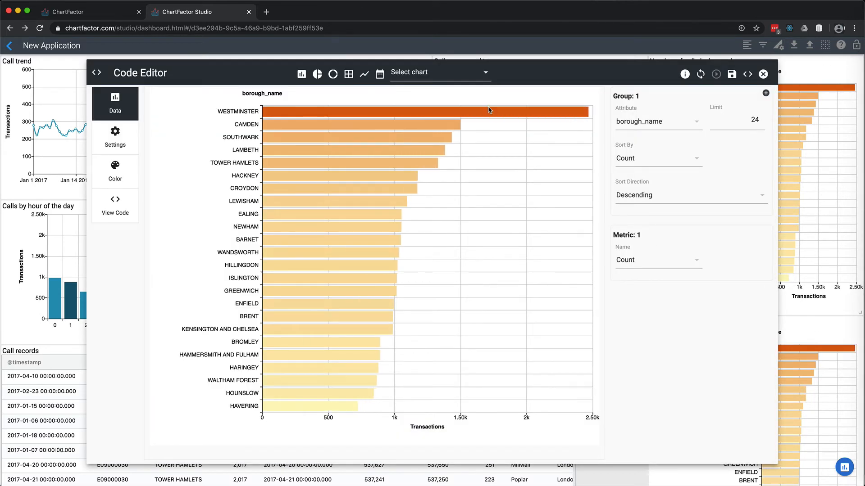
click(449, 73)
click(636, 122)
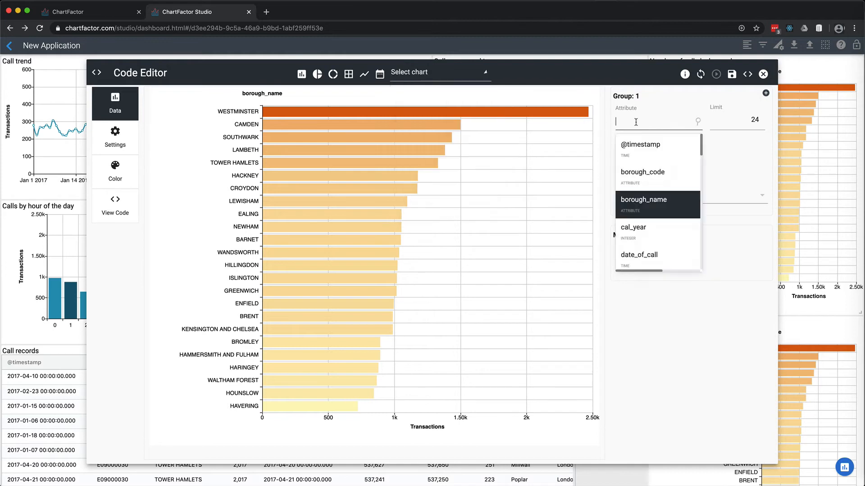
text(pro)
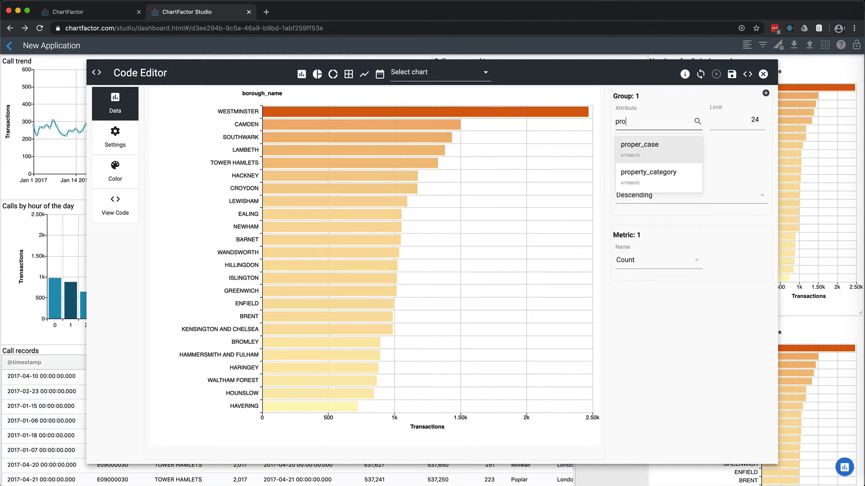
click(654, 150)
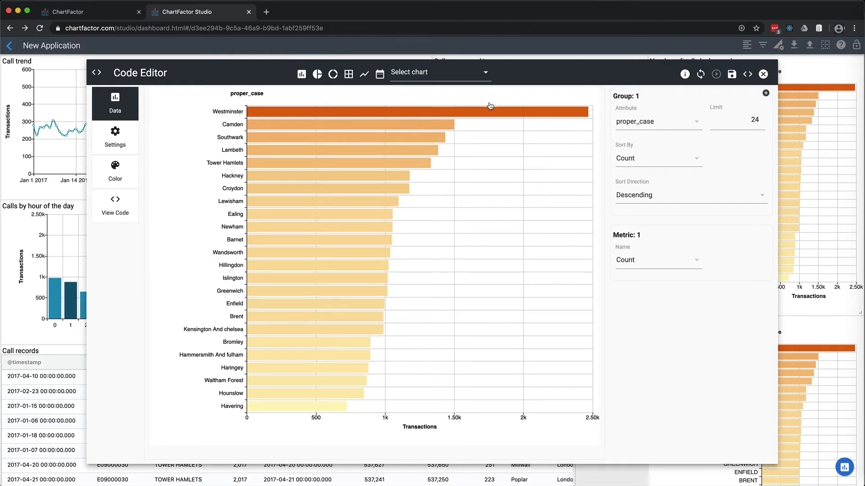
Change the copied borough chart's type to Vector Map.
click(486, 72)
text(vect)
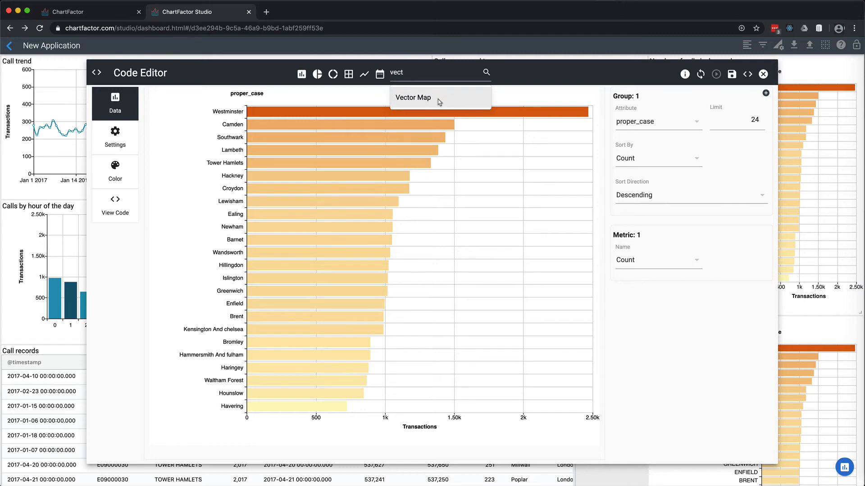
click(438, 101)
click(299, 238)
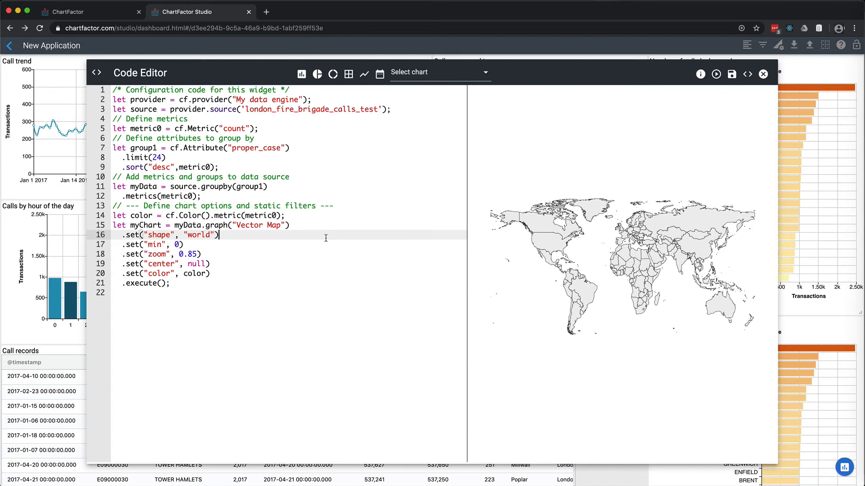
double_click(200, 236)
text(https://chartfactor.com/resources/london.json)
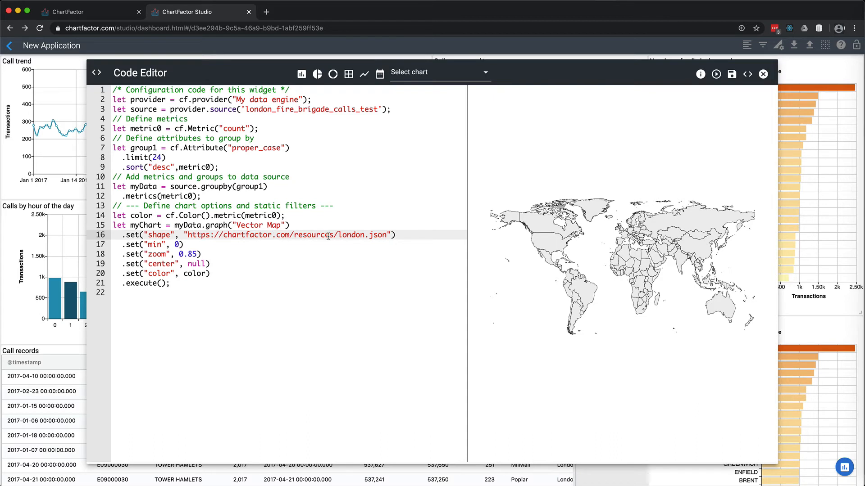
click(716, 74)
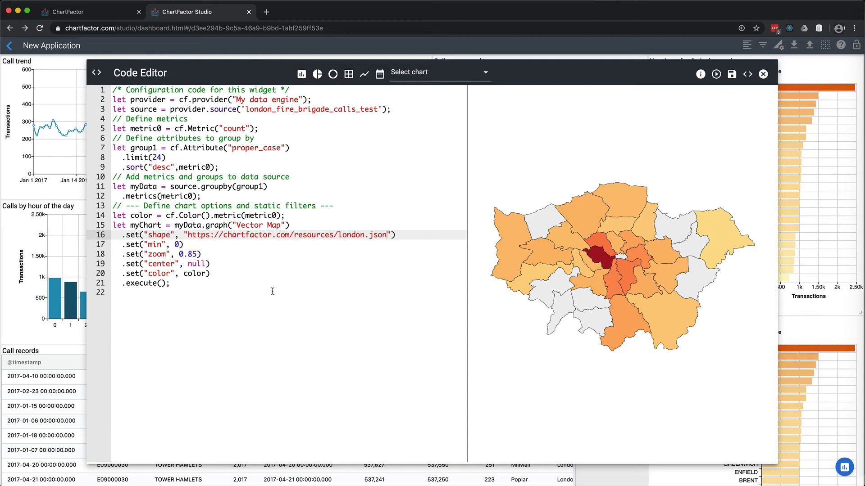
Set the proper_case group's limit to 100 in the map code and run it.
click(163, 154)
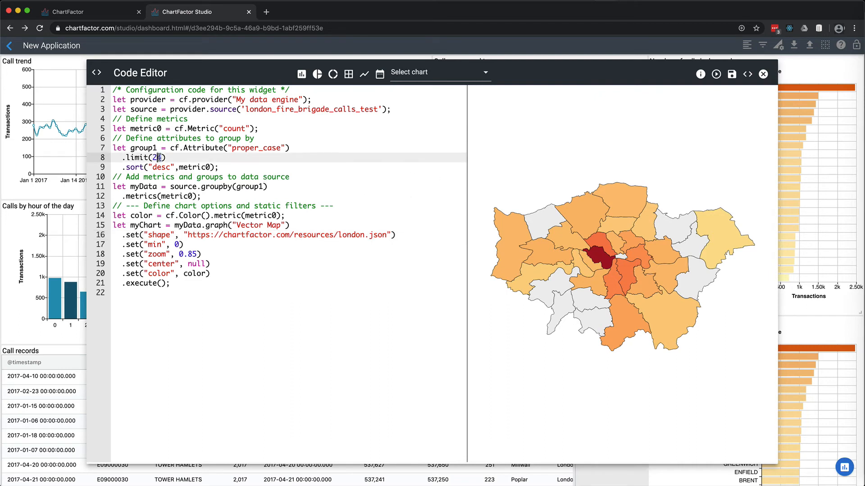
key(BackSpace)
key(BackSpace)
text(100)
click(716, 74)
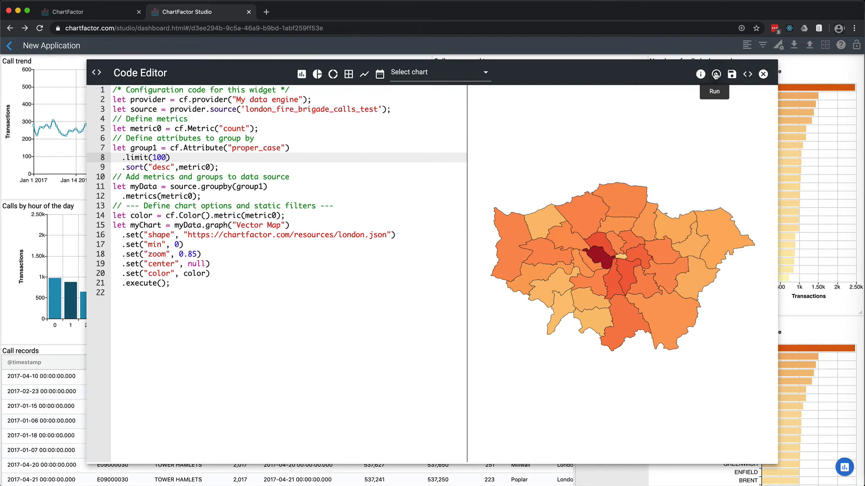
Add a "legend" option set to "right" after the color option in the vector map code.
click(223, 273)
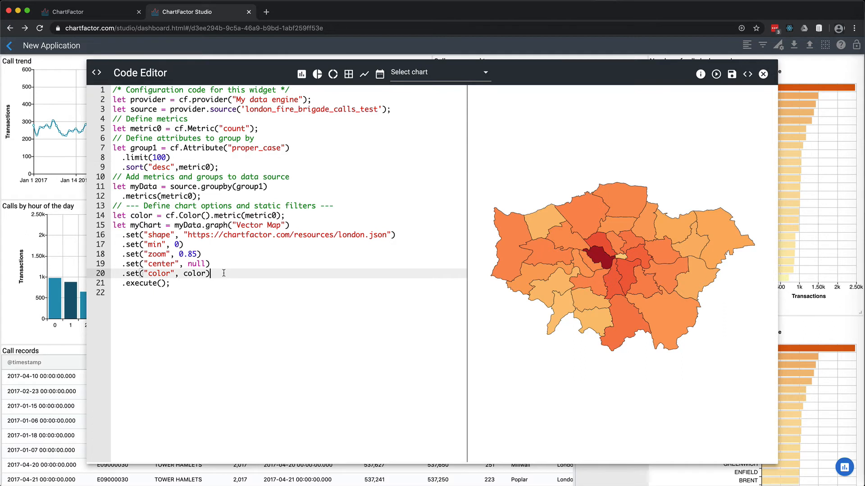
key(Return)
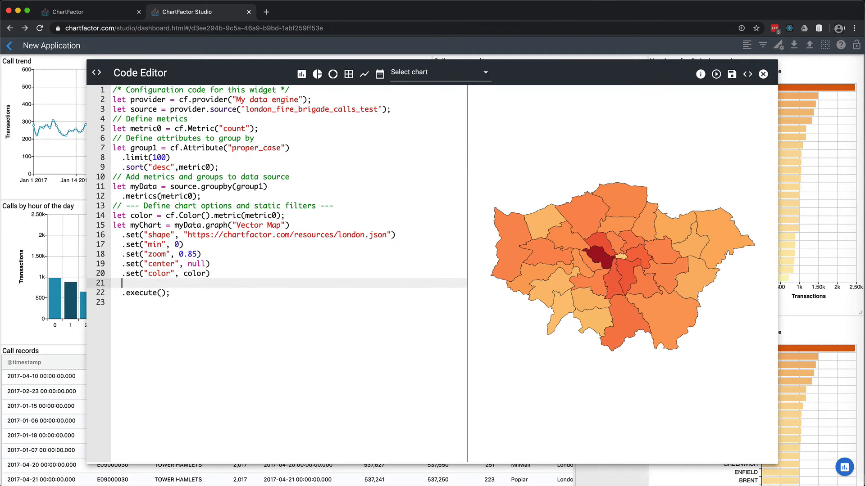
text(.set("legend)
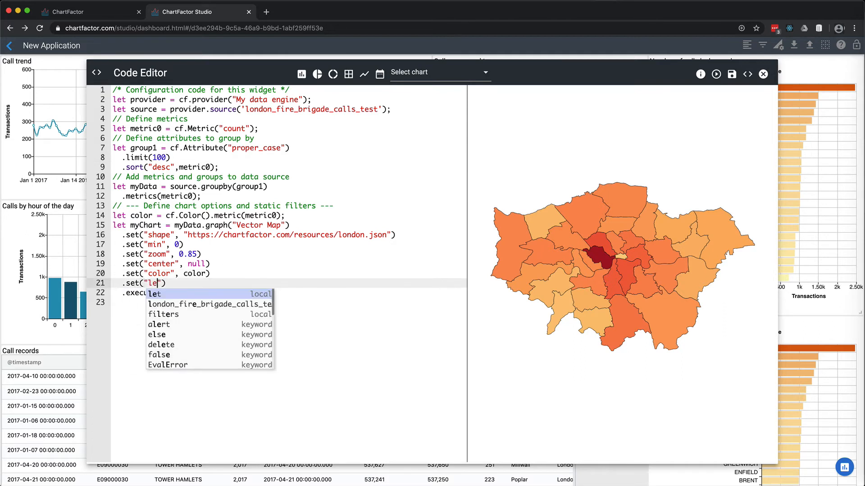
text(", "righ)
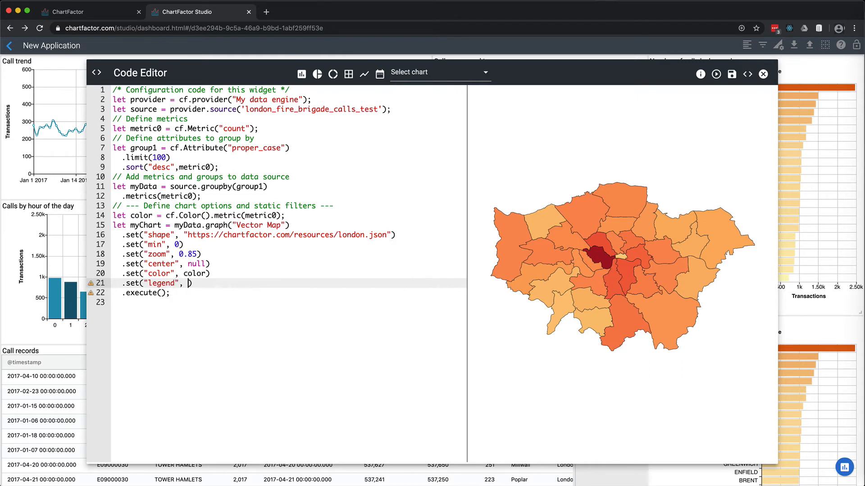
text(t)
Look up "legend" in the ChartFactor documentation, close it, and run the map code with the legend option.
click(841, 45)
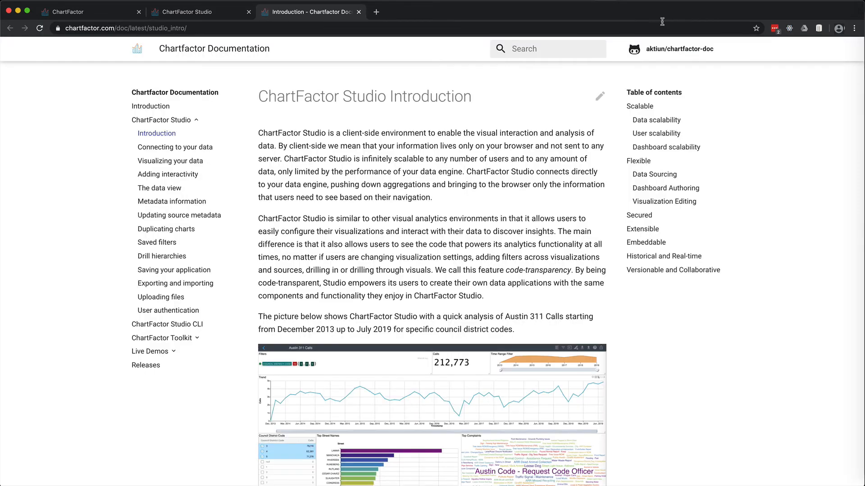
click(531, 48)
text(legend)
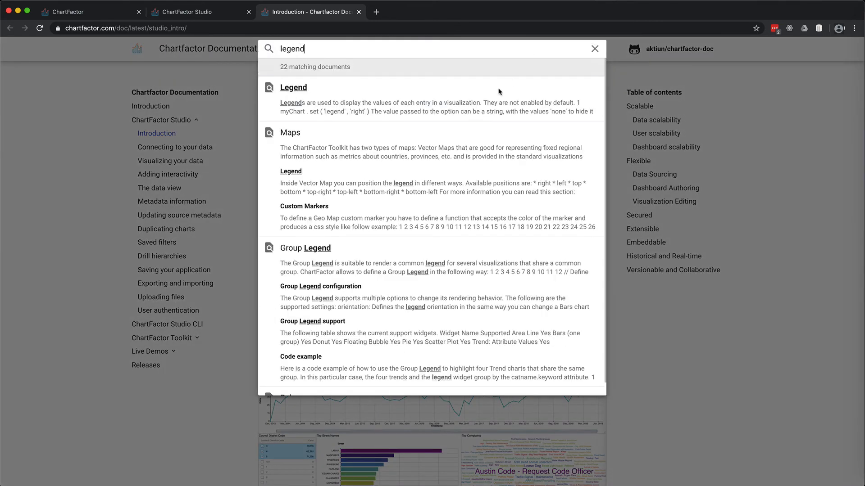
click(499, 92)
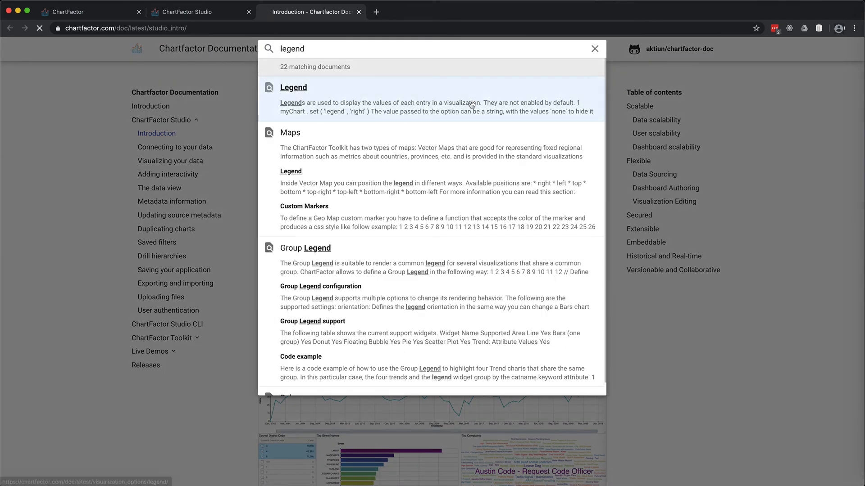
click(359, 13)
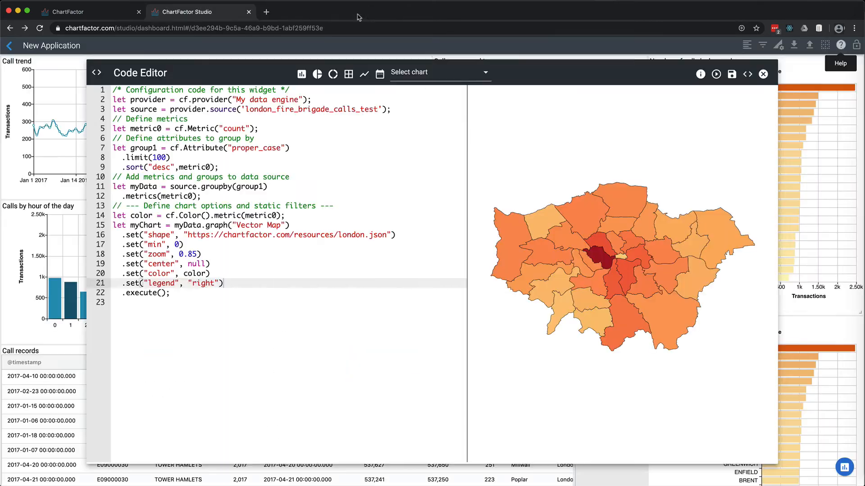
click(713, 75)
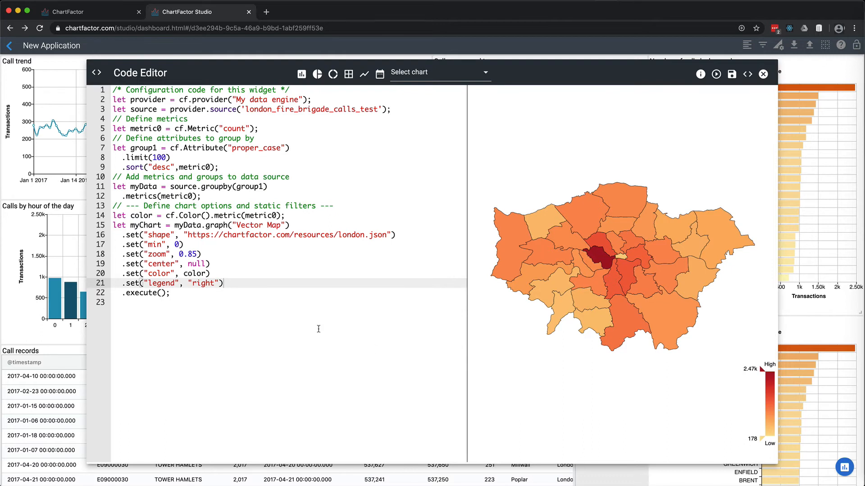
Add "color.autoRange({dynamic: true});" below the color definition in the map code and save the widget.
click(298, 215)
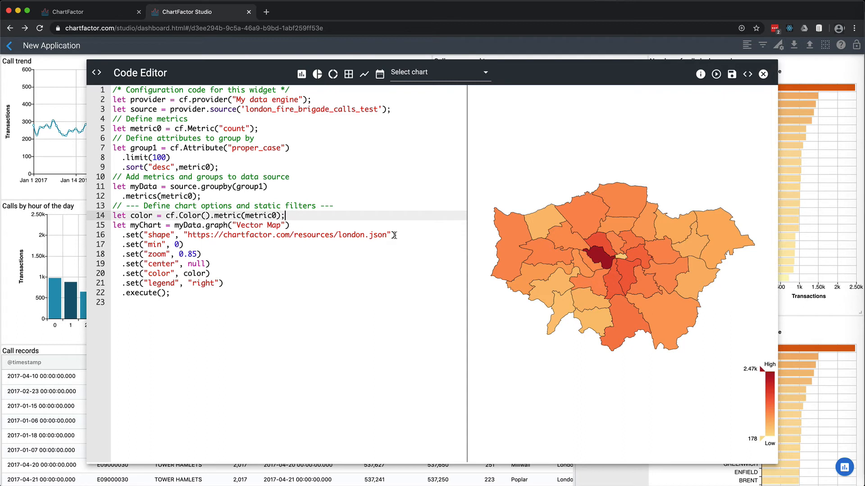
key(Return)
text(color.)
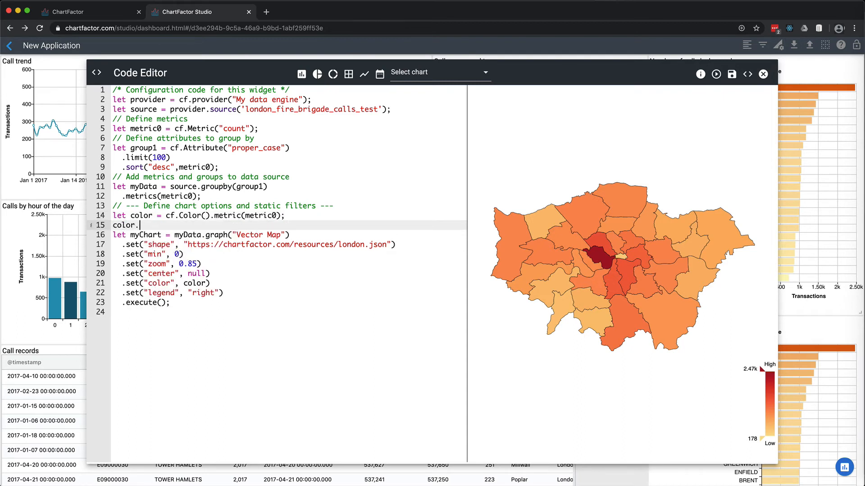
text(autoRange()
text({})
text(dynamic)
text(: true)
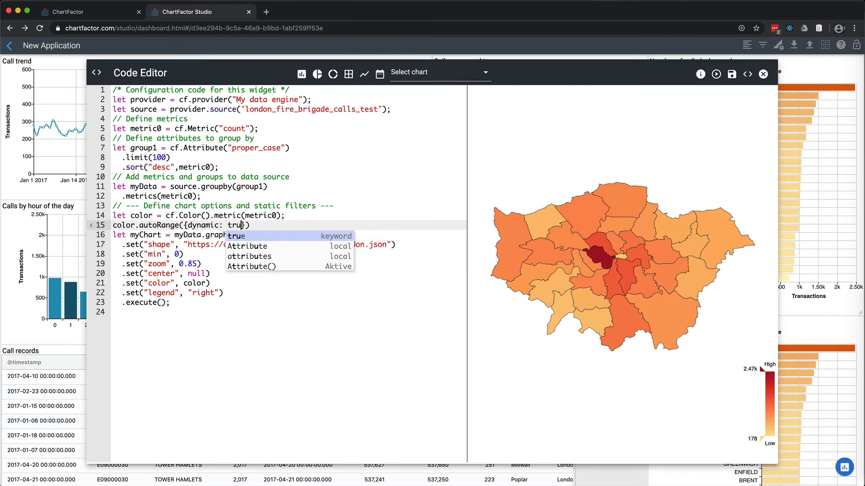
click(421, 167)
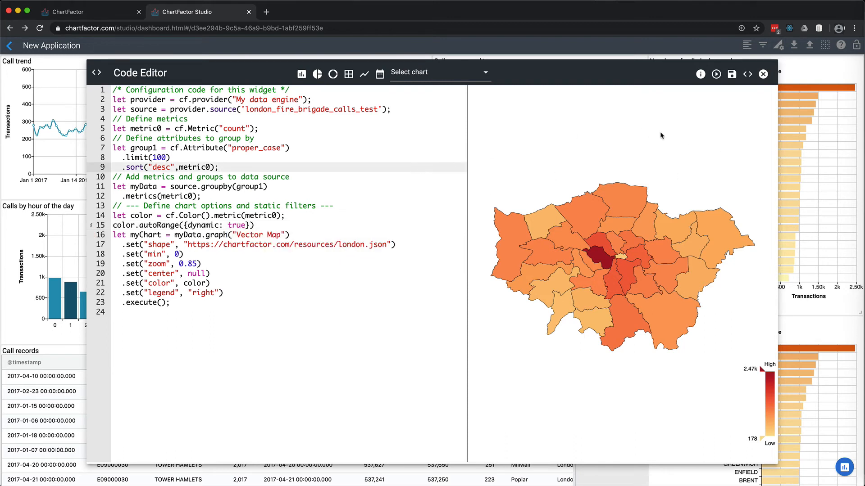
click(323, 228)
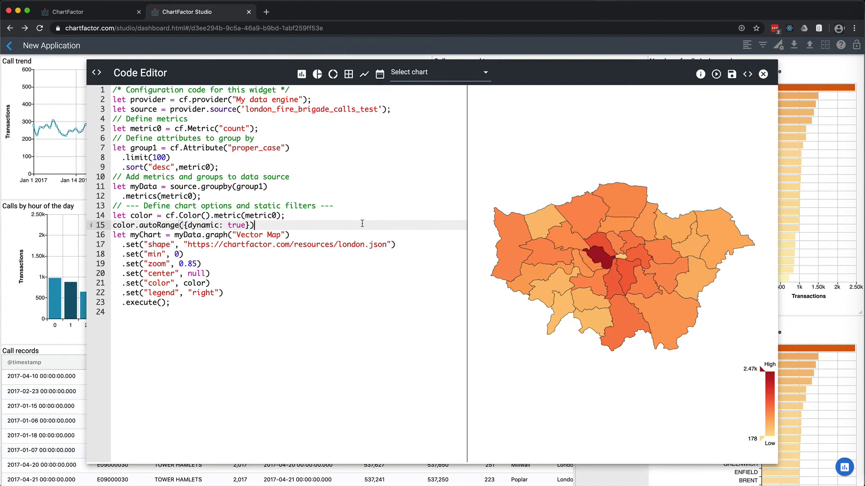
text(;)
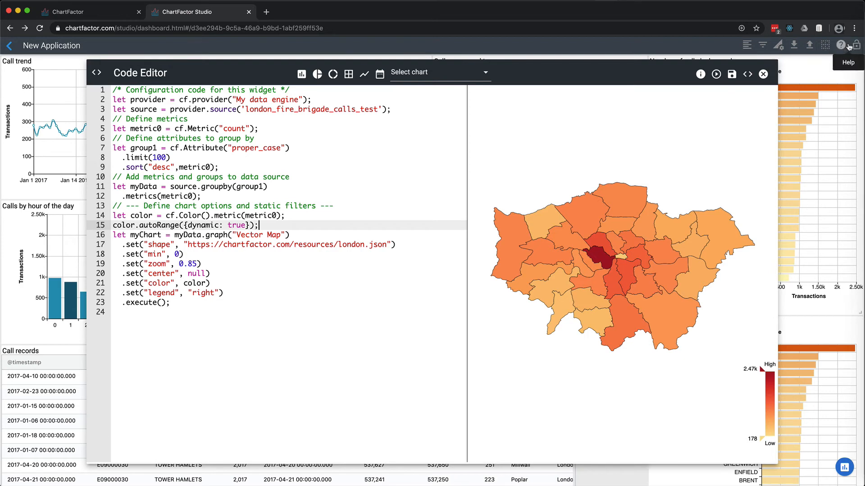
click(730, 76)
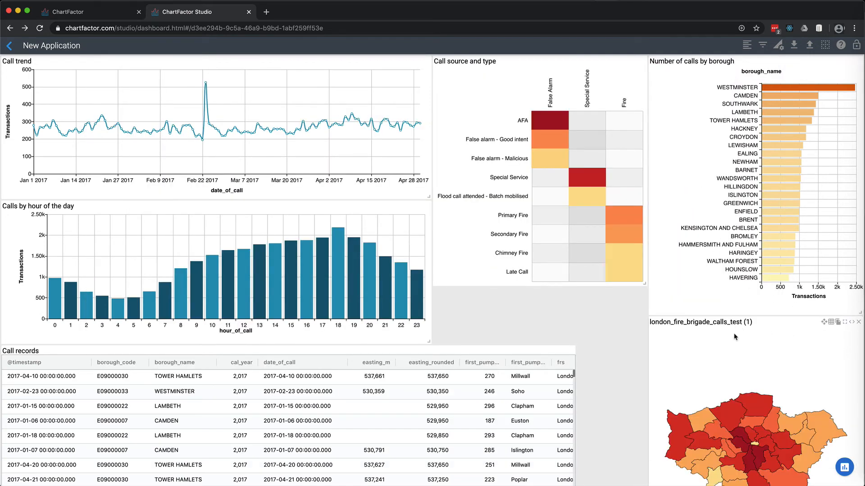
Move the vector map widget directly beneath the Call source and type heat map and reduce its height.
drag(824, 321, 612, 301)
scroll(666, 378, down, 3)
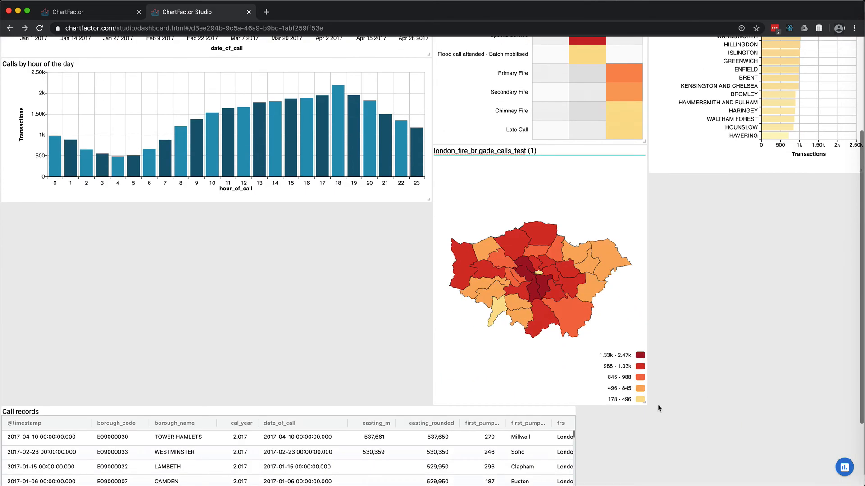
drag(643, 407, 643, 330)
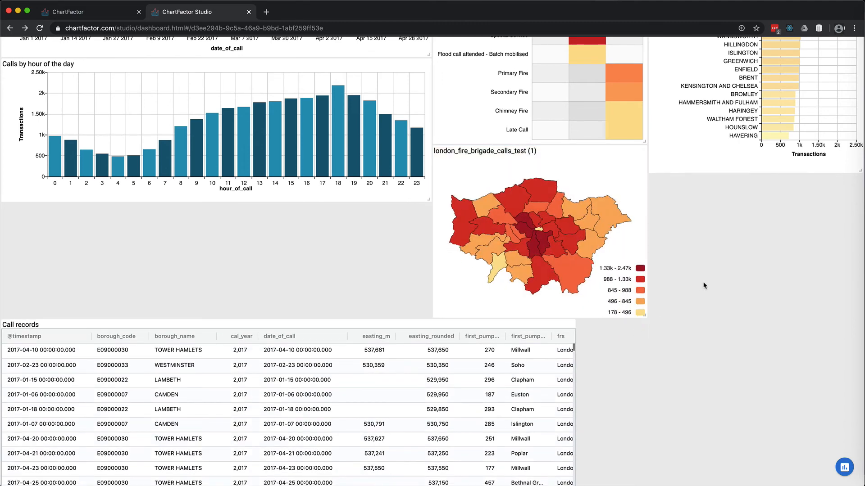
Rename the vector map widget as "Borough map with number of calls".
scroll(705, 285, up, 5)
double_click(522, 294)
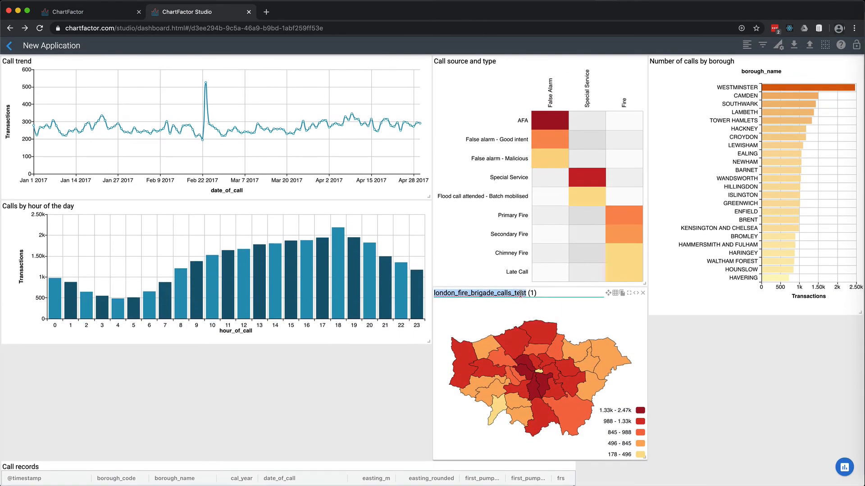
triple_click(521, 294)
text(Boro)
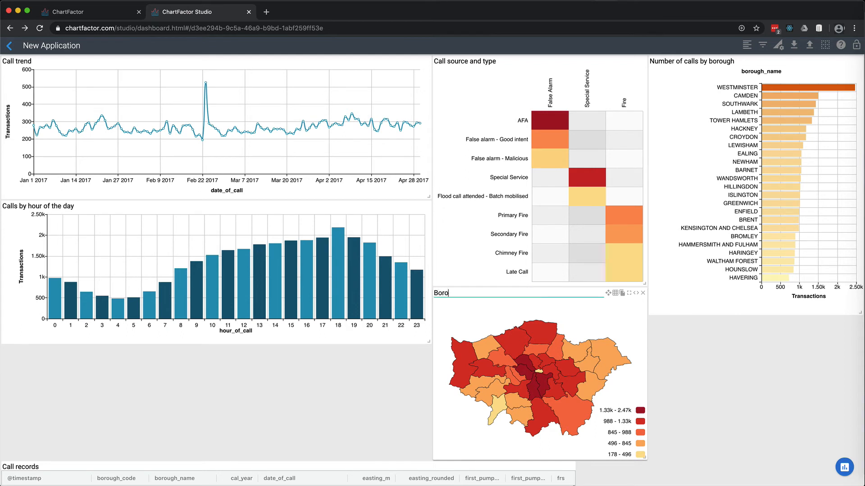
text(ugh map with number of calls)
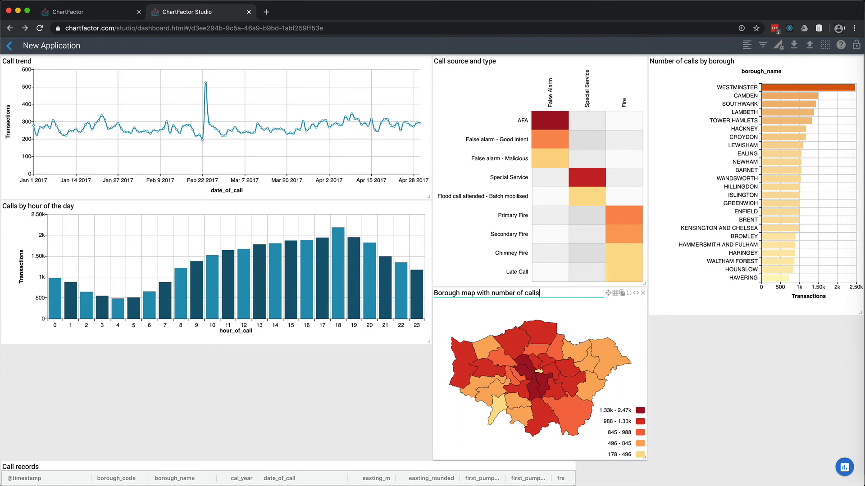
click(710, 374)
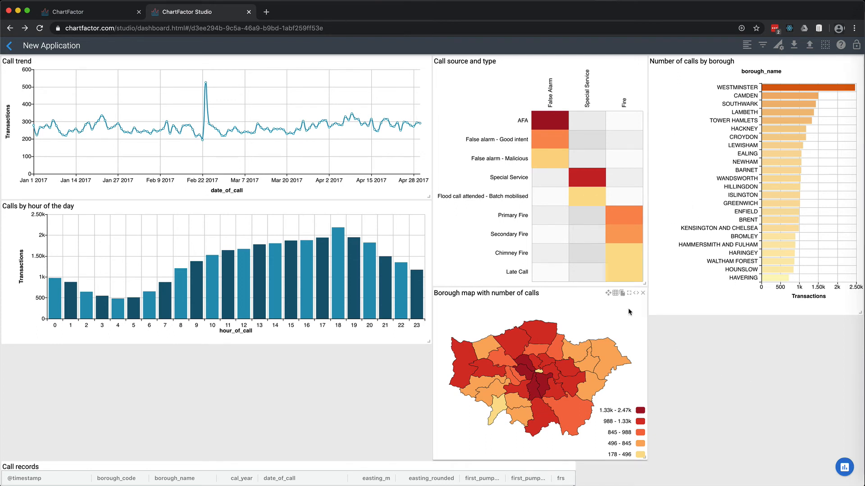
Duplicate the borough map widget and change the copy's chart type to KPI.
click(622, 295)
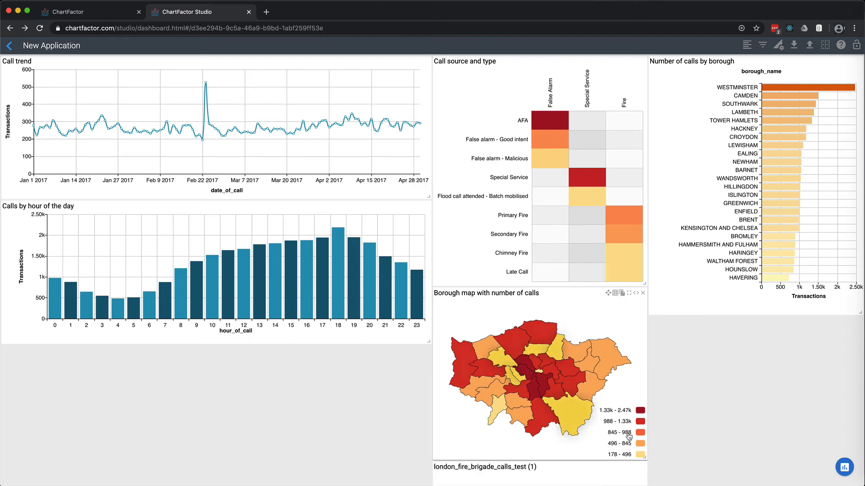
scroll(709, 430, down, 1)
scroll(709, 431, down, 5)
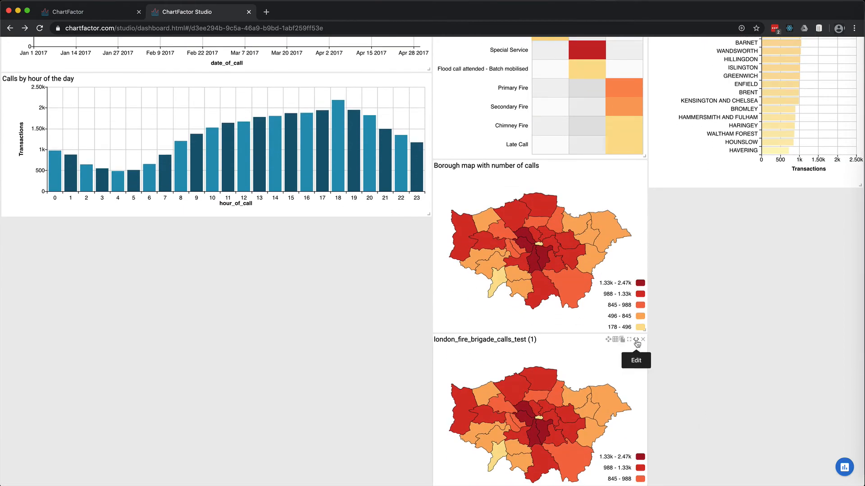
click(637, 344)
click(424, 77)
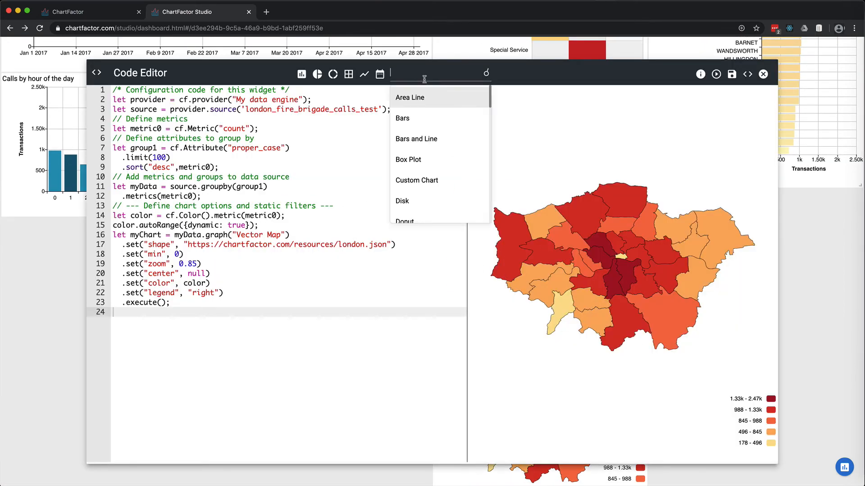
text(KPI)
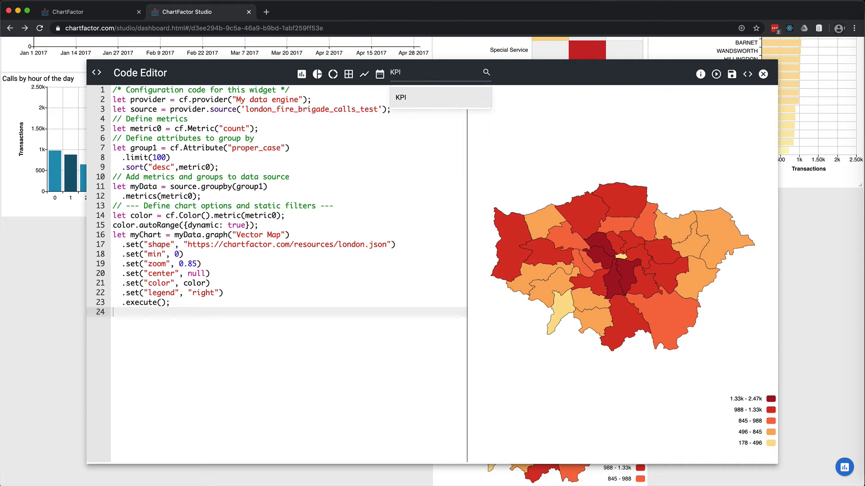
click(394, 103)
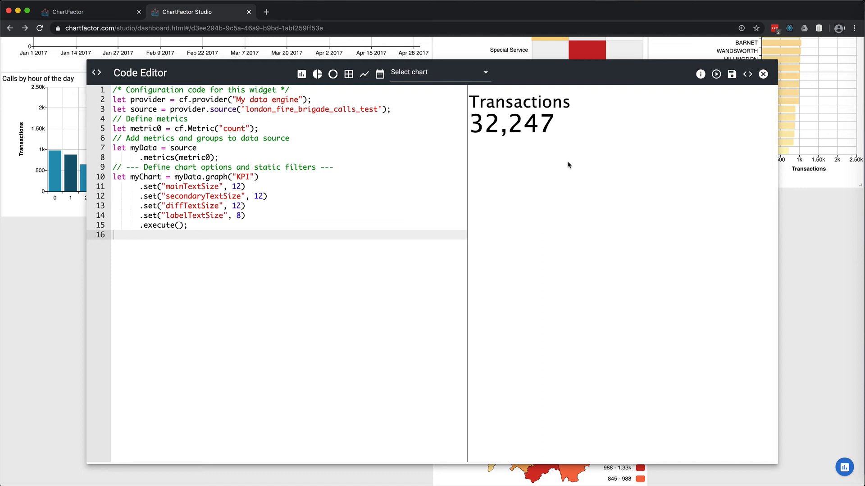
Add a "showLabels" option set to false after labelTextSize in the KPI code.
click(289, 217)
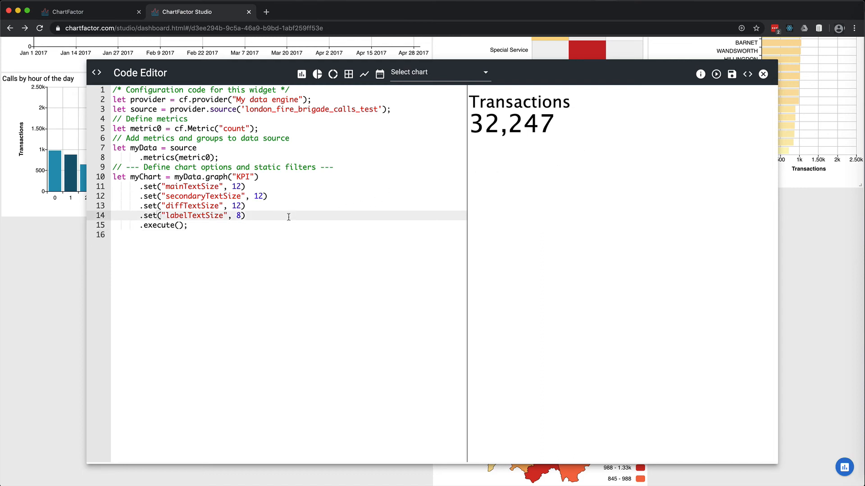
key(Return)
text(.set)
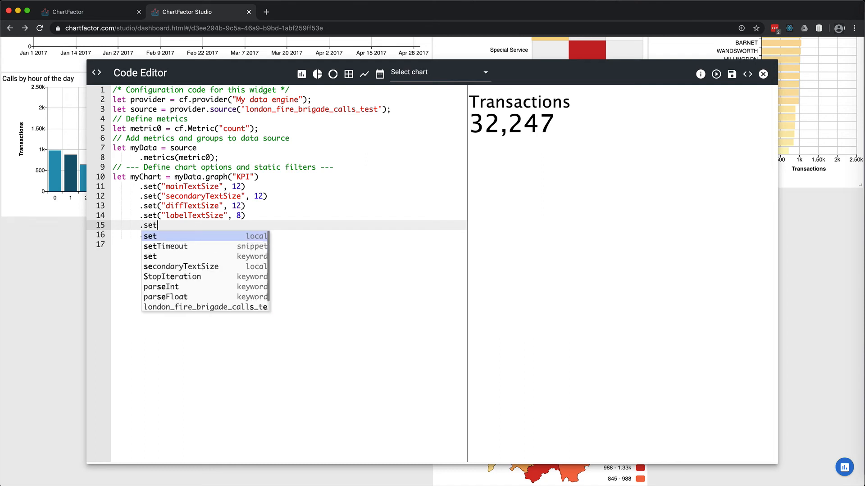
text(("showLabels")
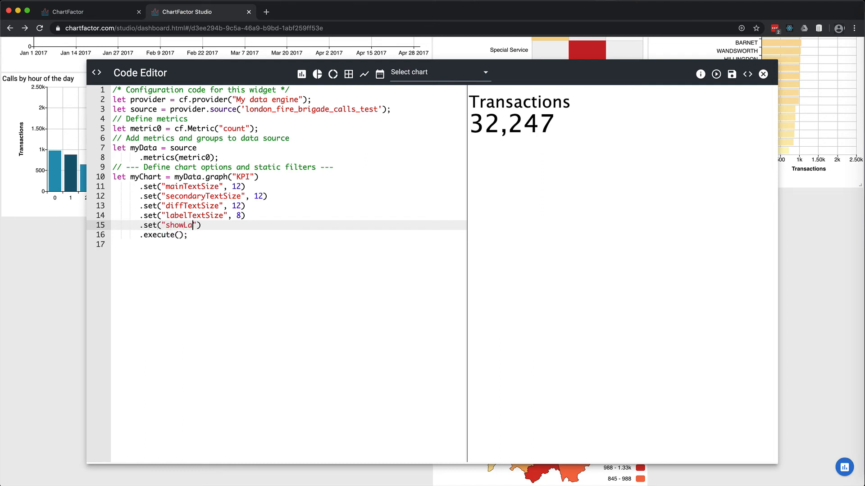
text(, false)
click(373, 216)
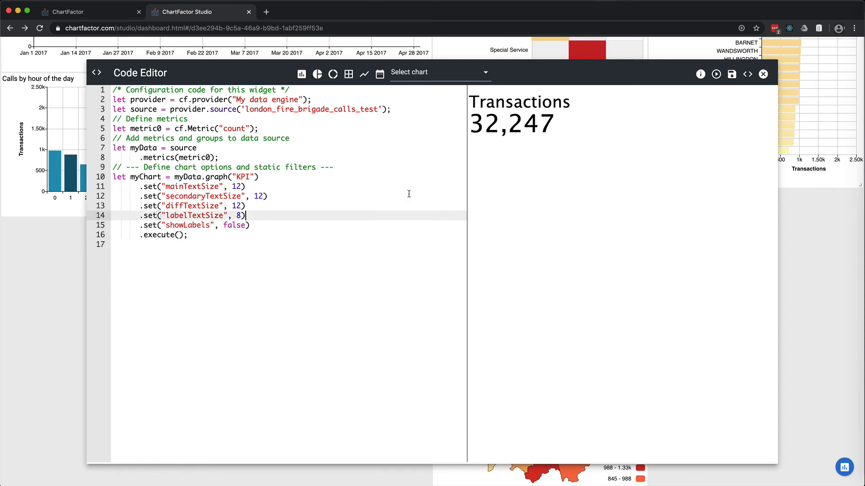
click(717, 75)
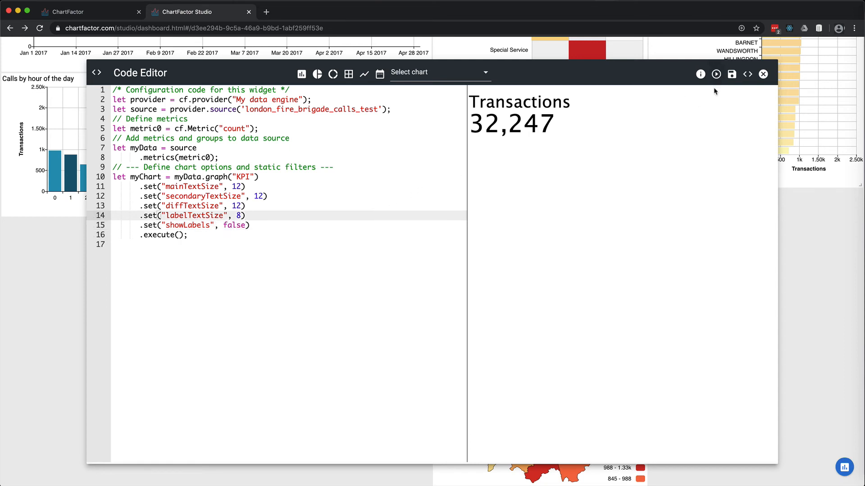
Set the KPI's mainTextSize to 20, run the code and save the widget.
double_click(235, 186)
text(20)
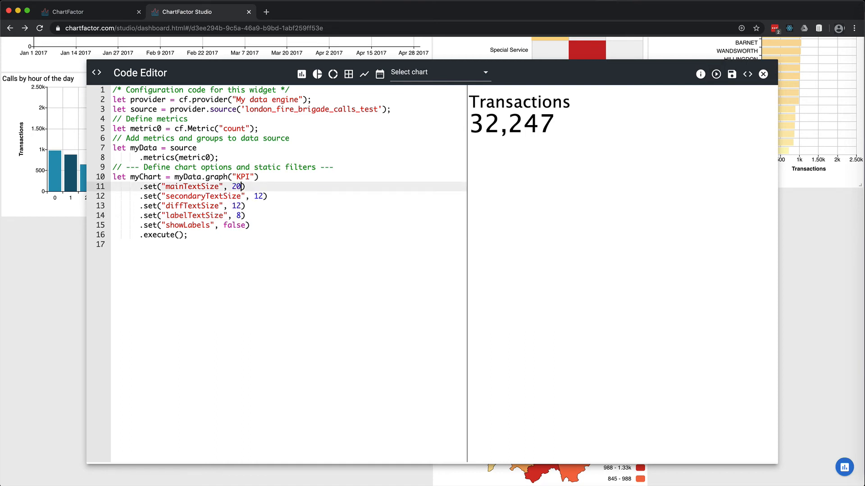
click(716, 74)
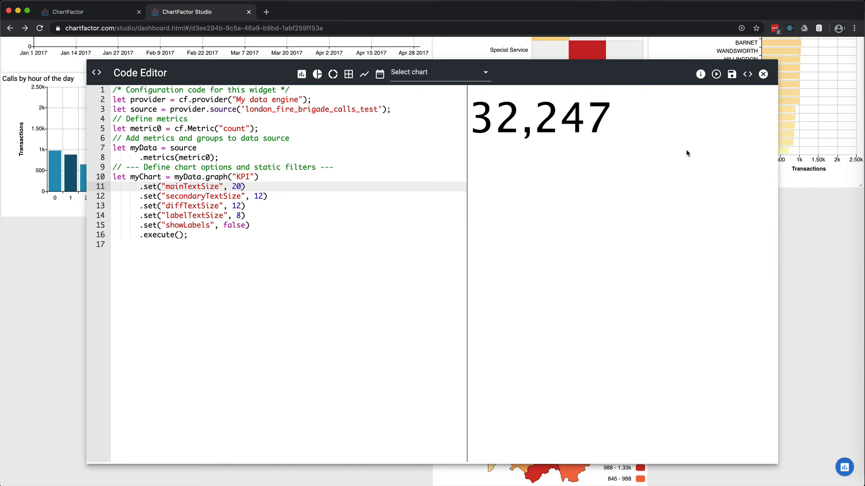
click(732, 74)
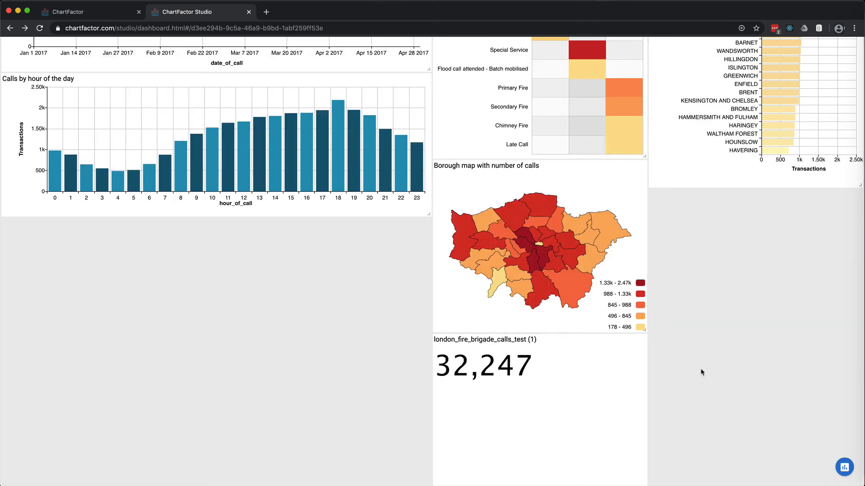
Shrink the KPI widget and move it beneath the bar chart of calls by borough.
scroll(653, 480, down, 3)
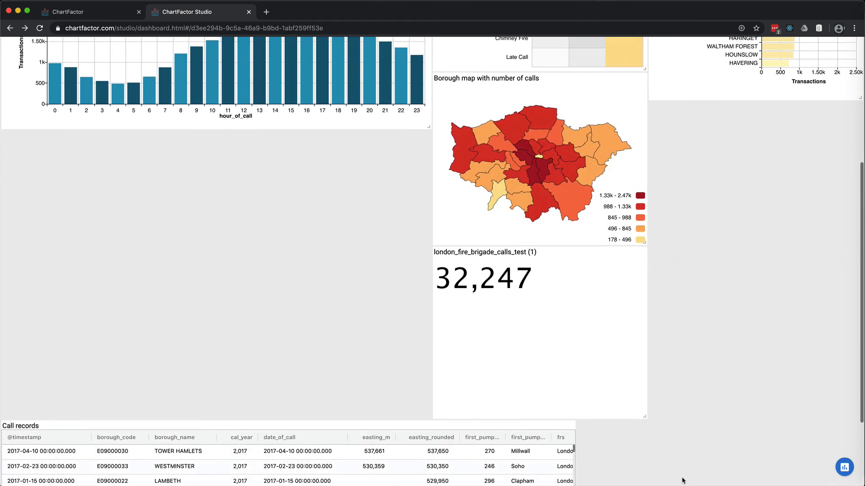
drag(644, 412, 573, 327)
drag(537, 248, 831, 179)
Rename the KPI widget as "Number of calls".
triple_click(783, 174)
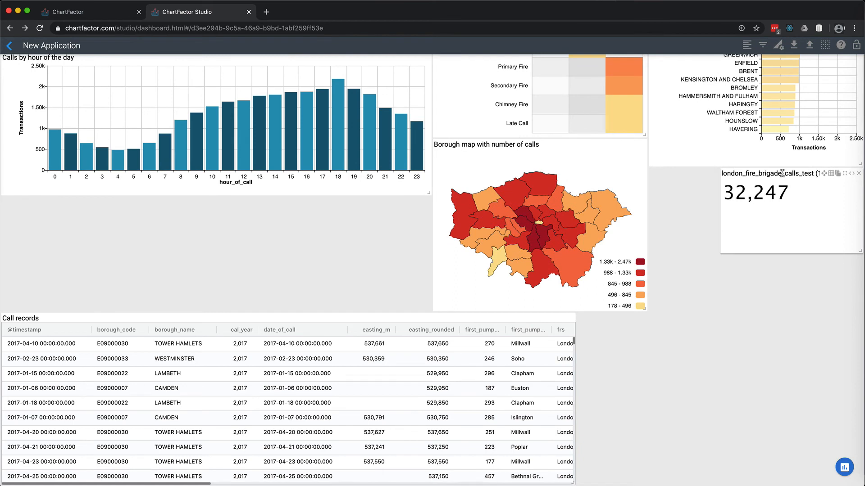
text(Number)
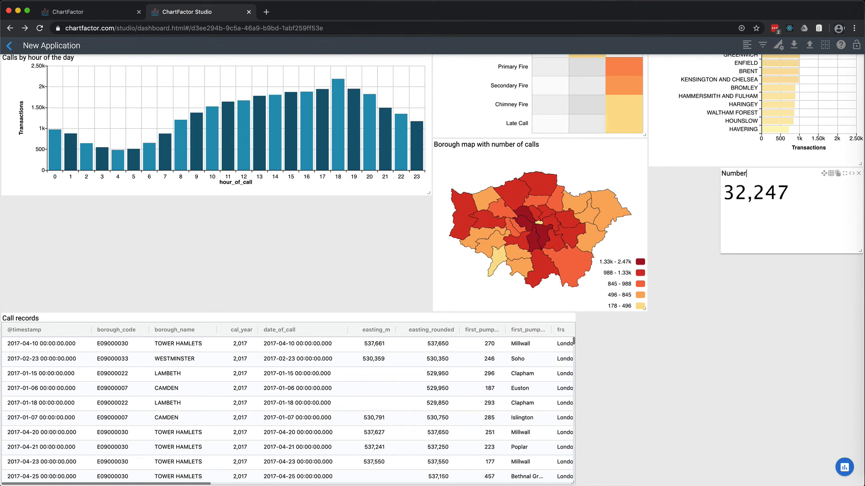
text( of calls)
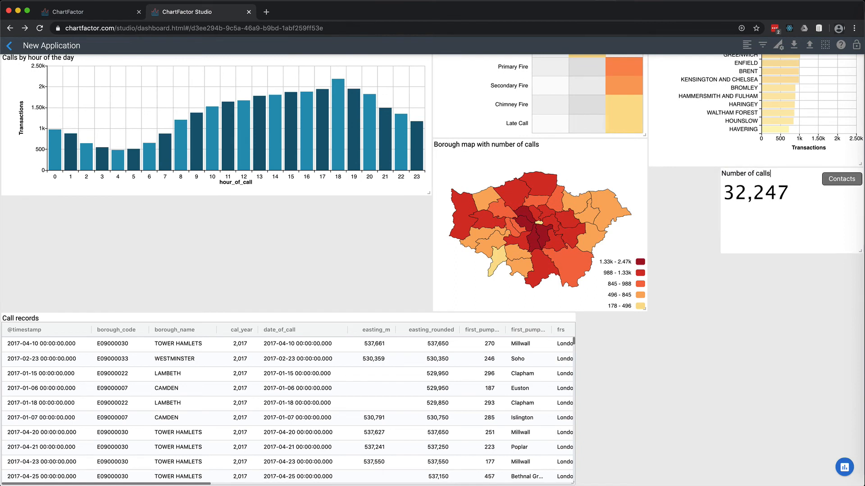
Resize the widgets to close gaps: shorten the borough bar chart, widen the map to the KPI, and narrow Call records to the hourly chart's width.
drag(860, 164, 858, 145)
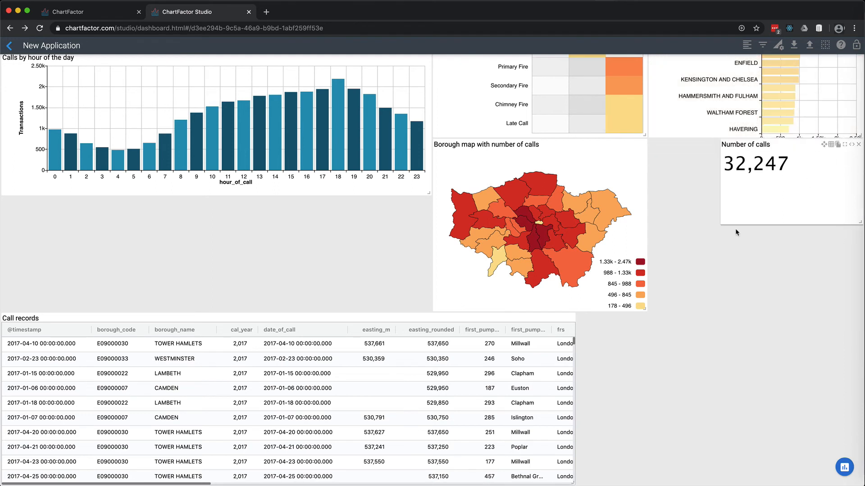
drag(644, 310, 719, 310)
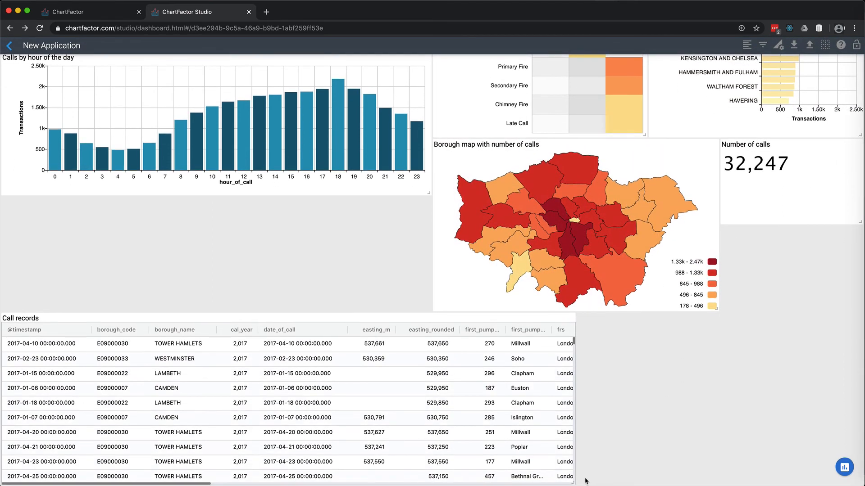
drag(575, 483, 429, 467)
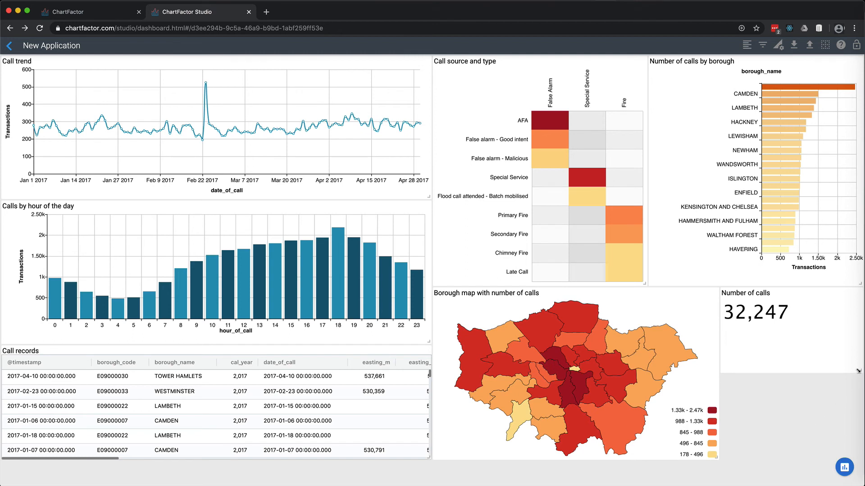
Add a text widget reading "A high number of calls originate from the AFA or Automatic Fire Alarm System. All of them are false alarms.".
mouse_move(856, 326)
click(748, 47)
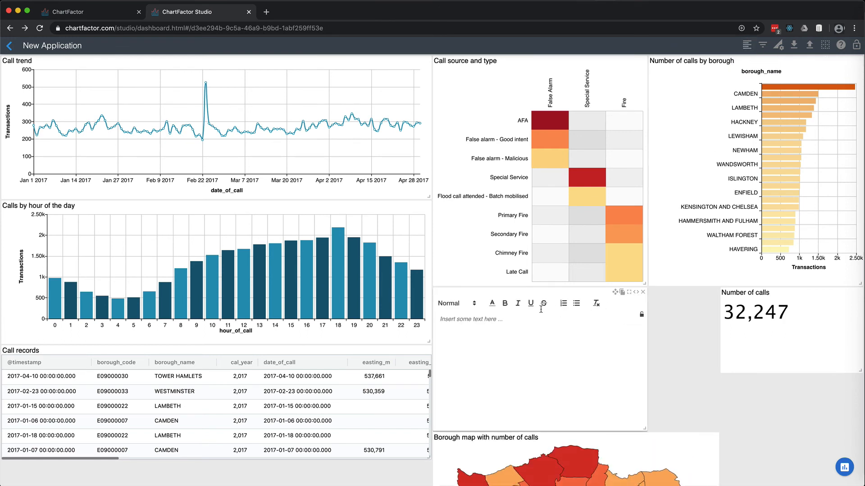
click(601, 354)
text(A high number of calls originate from the AFA or Automatic Fire Alarm)
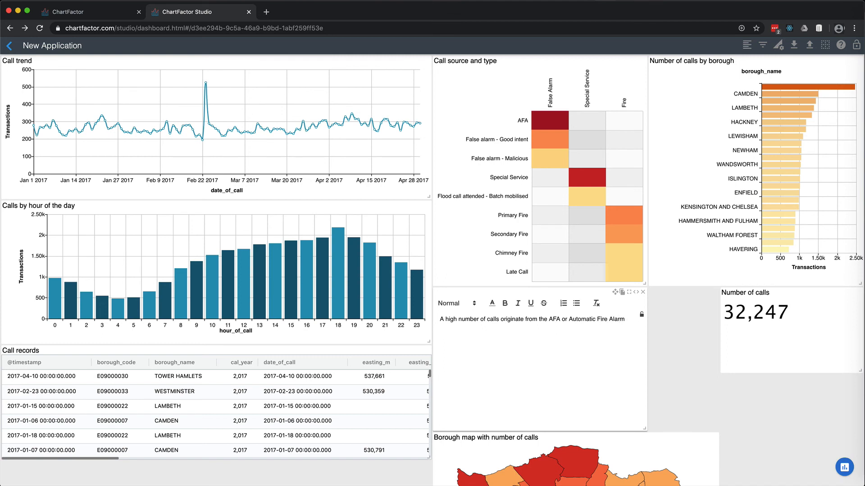
text(tem. All of them are false alarms.)
Format the whole note in the text widget as Heading 2 and lock it against editing.
drag(561, 335, 436, 315)
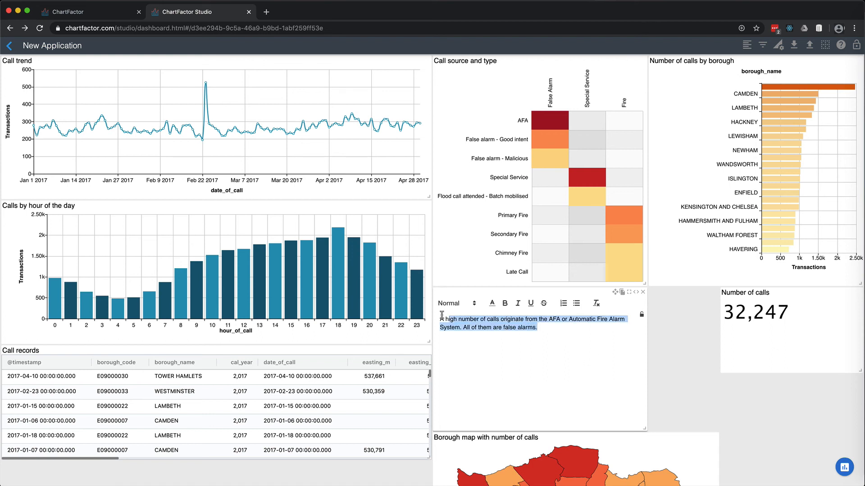
click(474, 306)
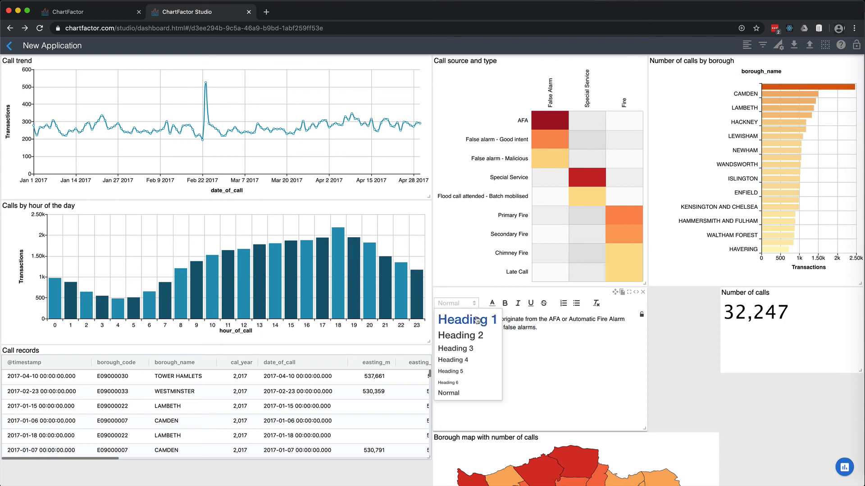
click(476, 347)
click(470, 304)
click(476, 338)
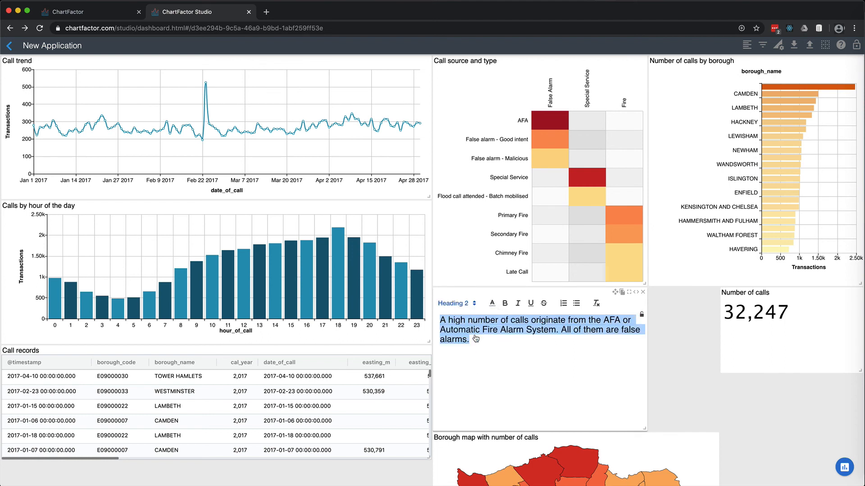
click(641, 317)
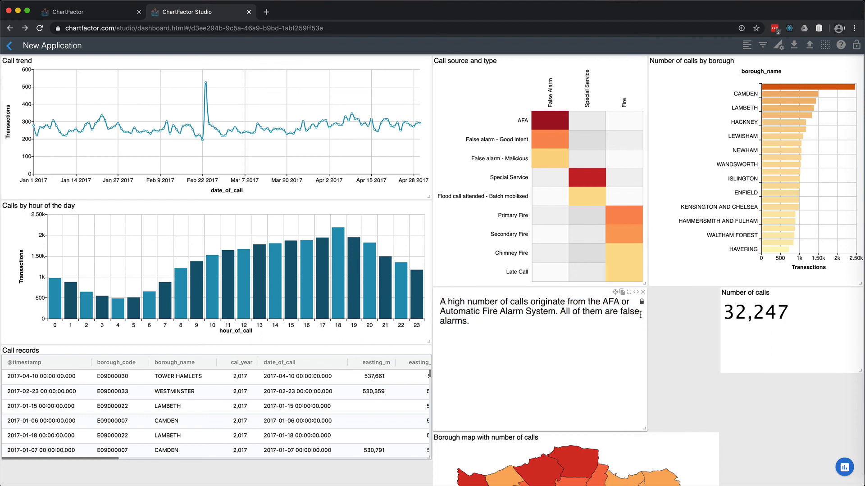
Uncomment the "lock" option set to false in the text widget's code, apply it and close the code editor.
click(636, 292)
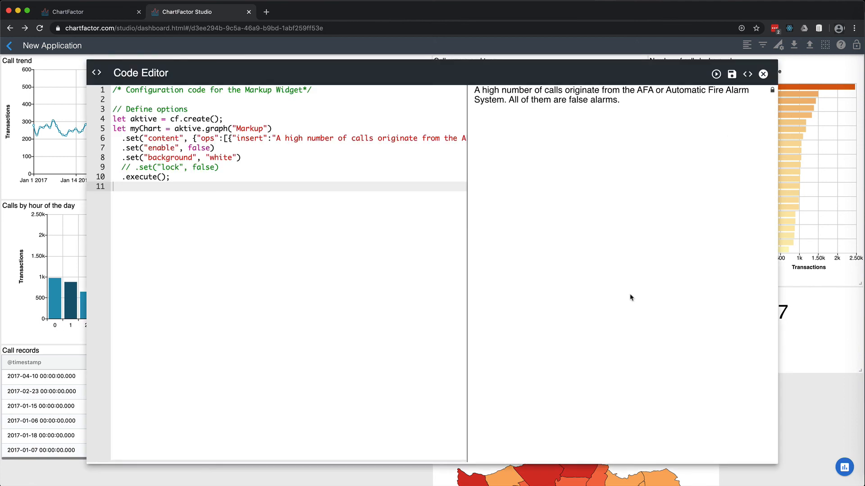
click(236, 168)
key(super+slash)
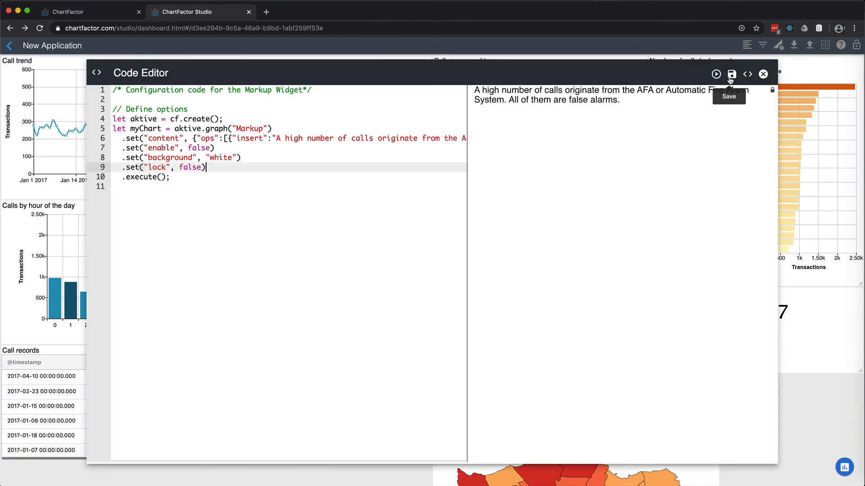
click(715, 74)
click(763, 74)
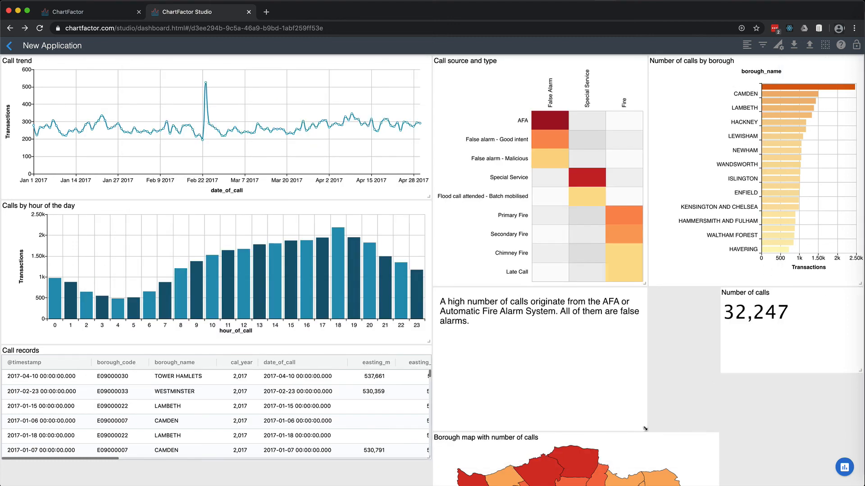
Shrink the text widget to the KPI's size and move it directly beneath the Number of calls widget.
drag(645, 429, 550, 371)
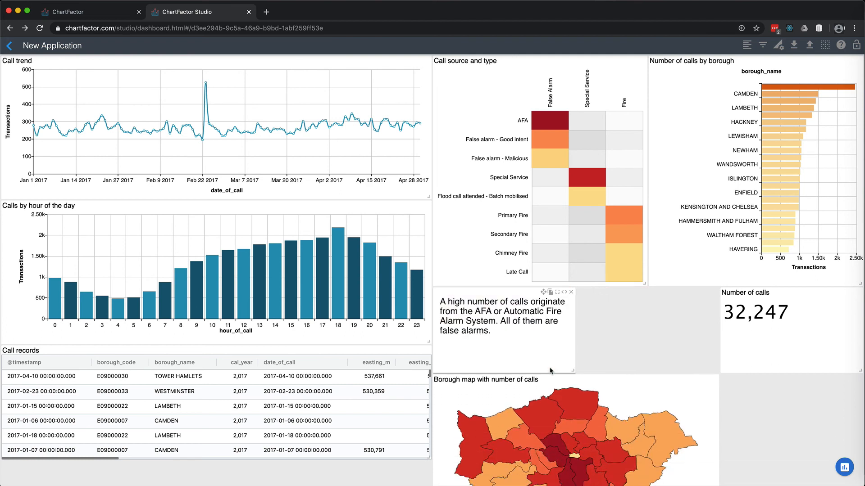
drag(543, 292, 825, 393)
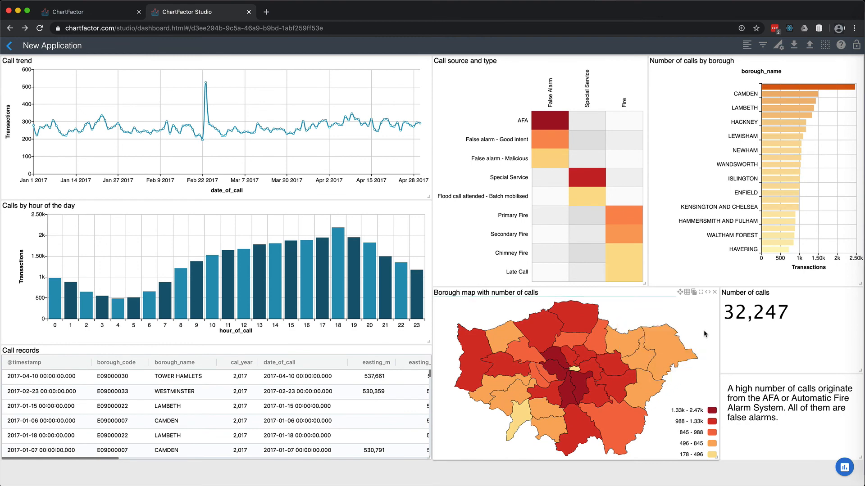
Add an "enableZoom" option set to false after the legend option in the borough map's code and save the widget.
click(707, 293)
click(266, 294)
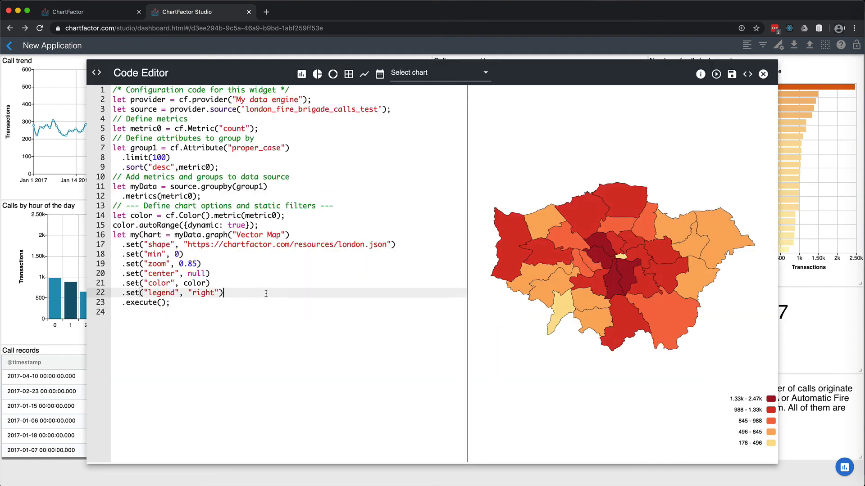
key(Return)
text(.set("enabe)
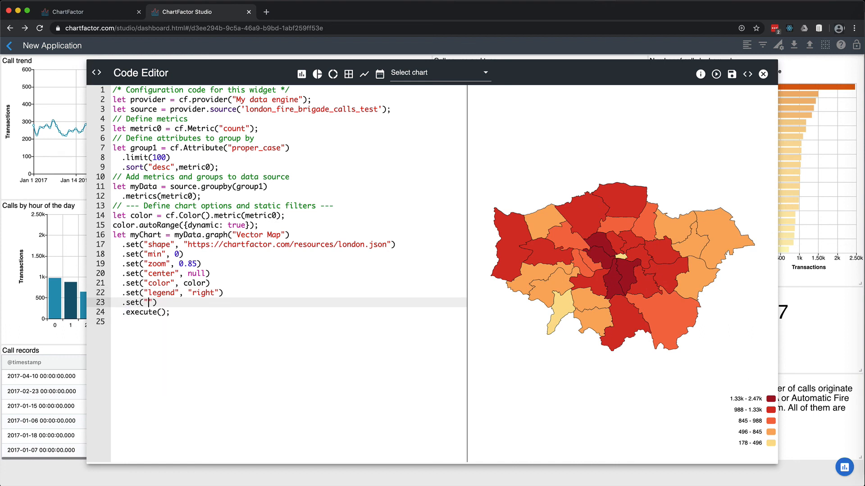
key(BackSpace)
text(leZoom", false)
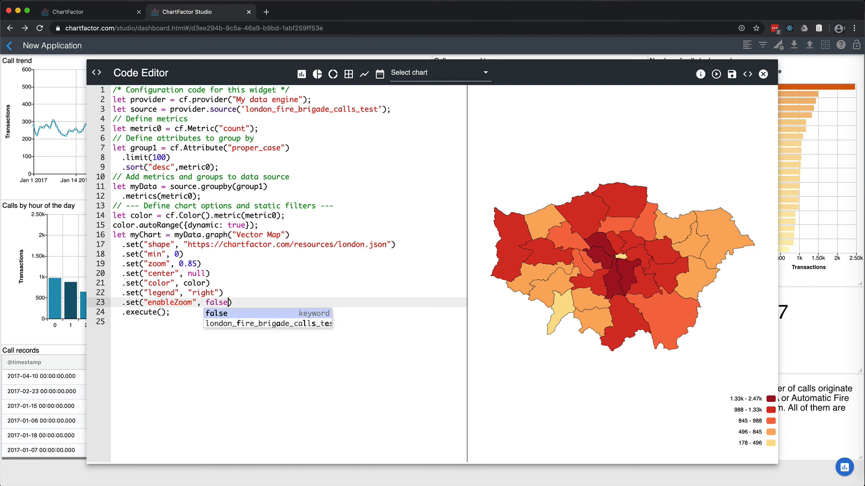
click(732, 74)
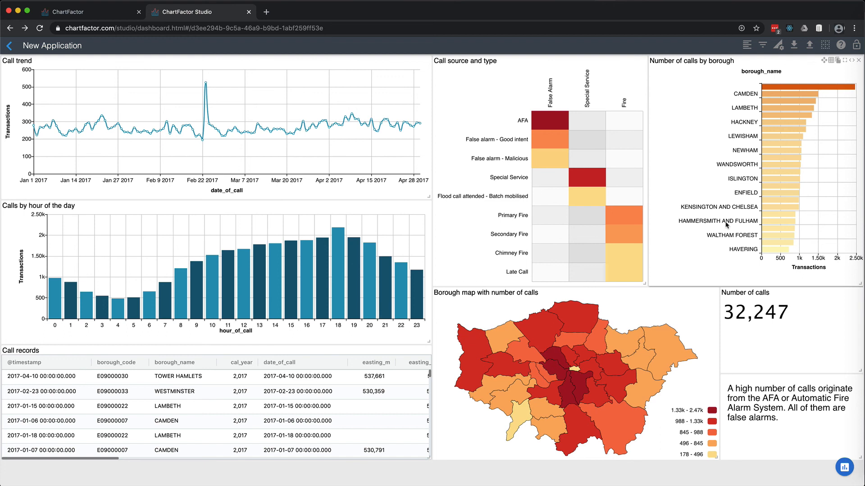
Rename the application as "London Fire Brigade Class".
click(64, 50)
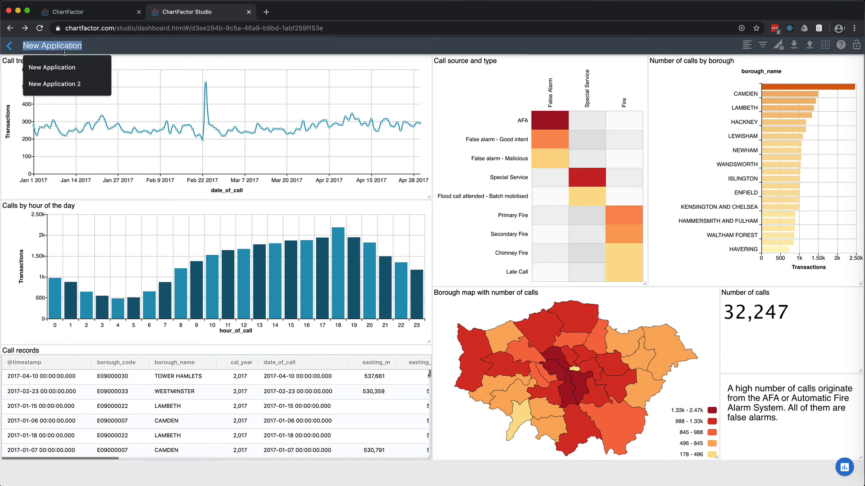
text(London)
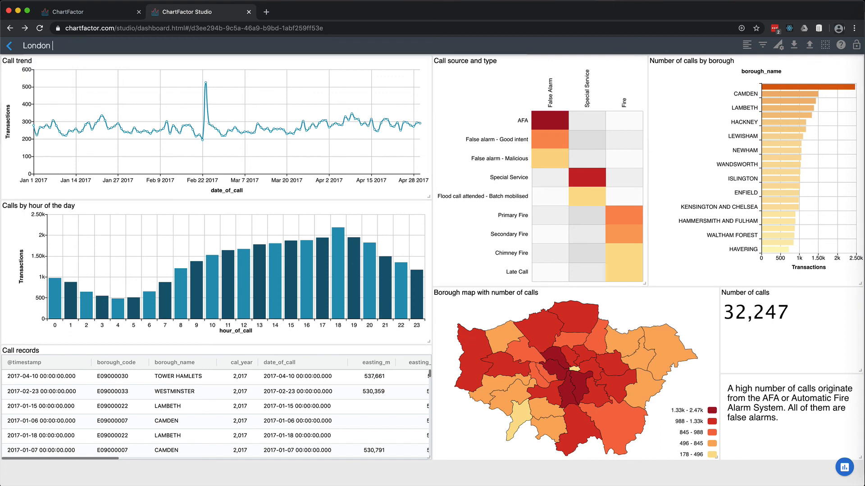
text( Fire Brigade Class)
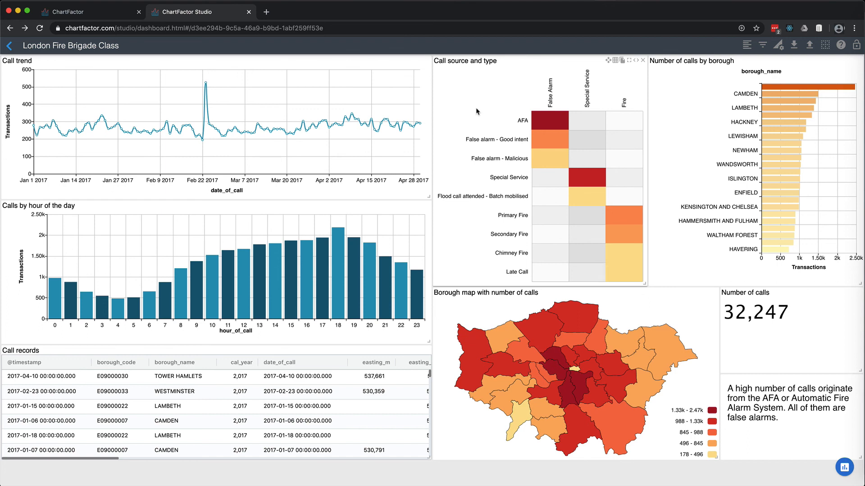
Export the application as the CFS file "London Fire Brigade Class" in the ChartFactor Studio folder and dismiss the download notice.
click(795, 45)
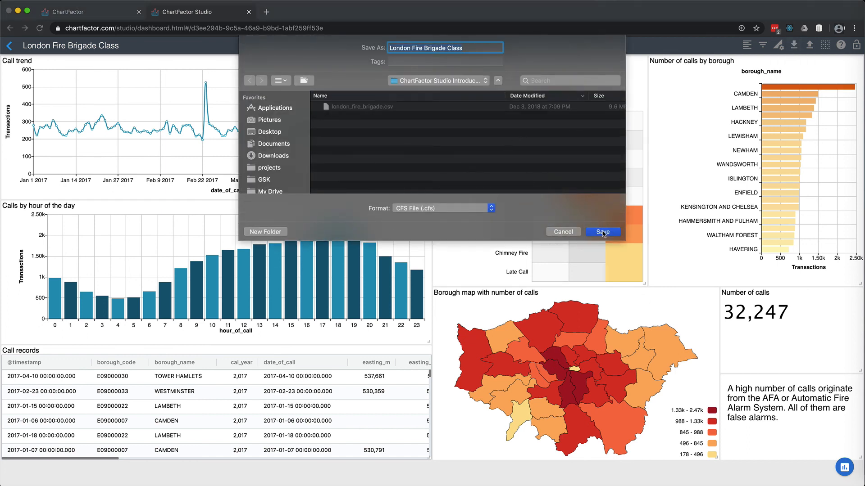
click(603, 232)
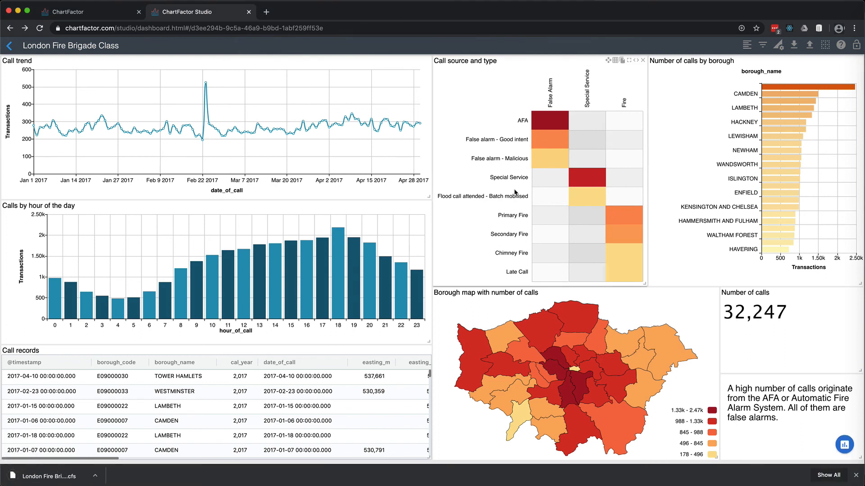
click(856, 476)
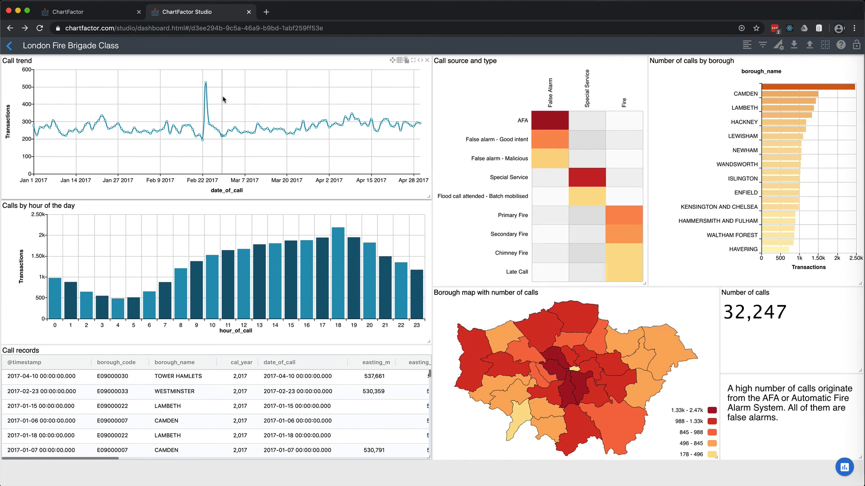
Increase the heights of the borough bar chart, the Call source and type heat map, and the Call records table to align their lower edges.
mouse_move(534, 126)
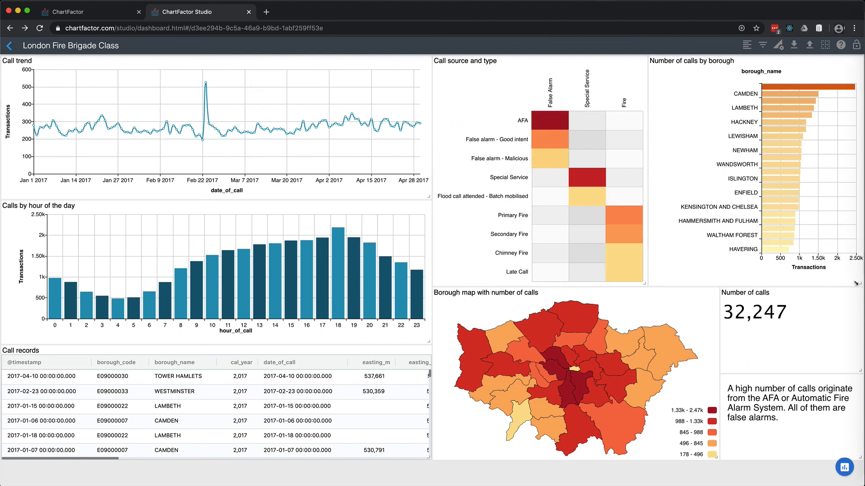
drag(858, 284, 858, 314)
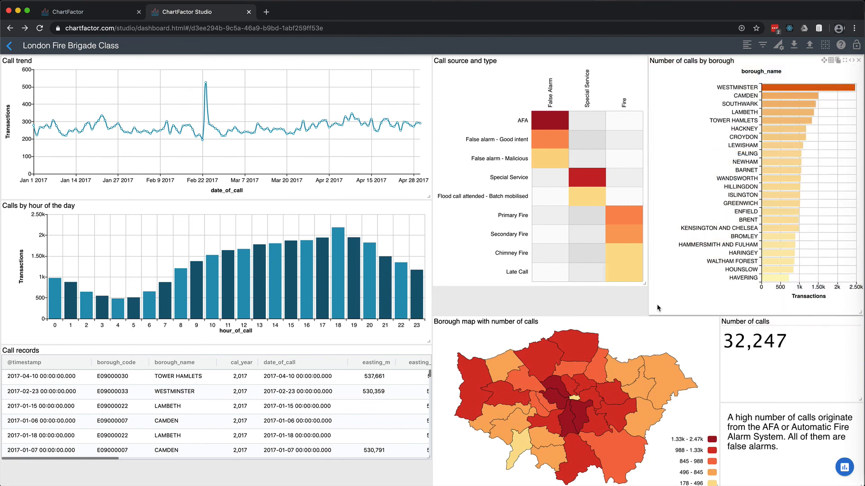
drag(644, 284, 643, 312)
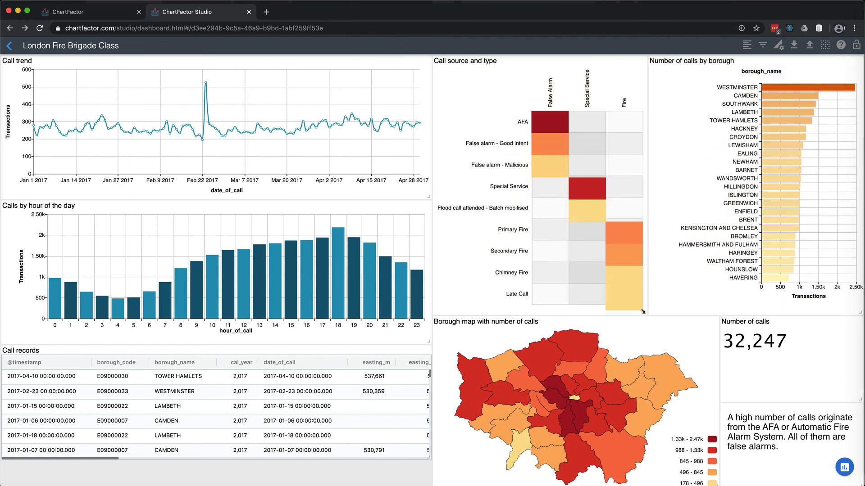
drag(428, 458, 427, 481)
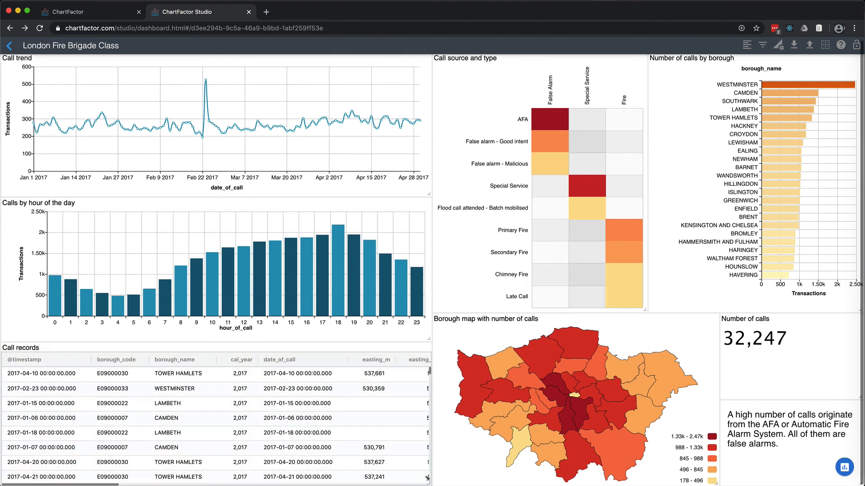